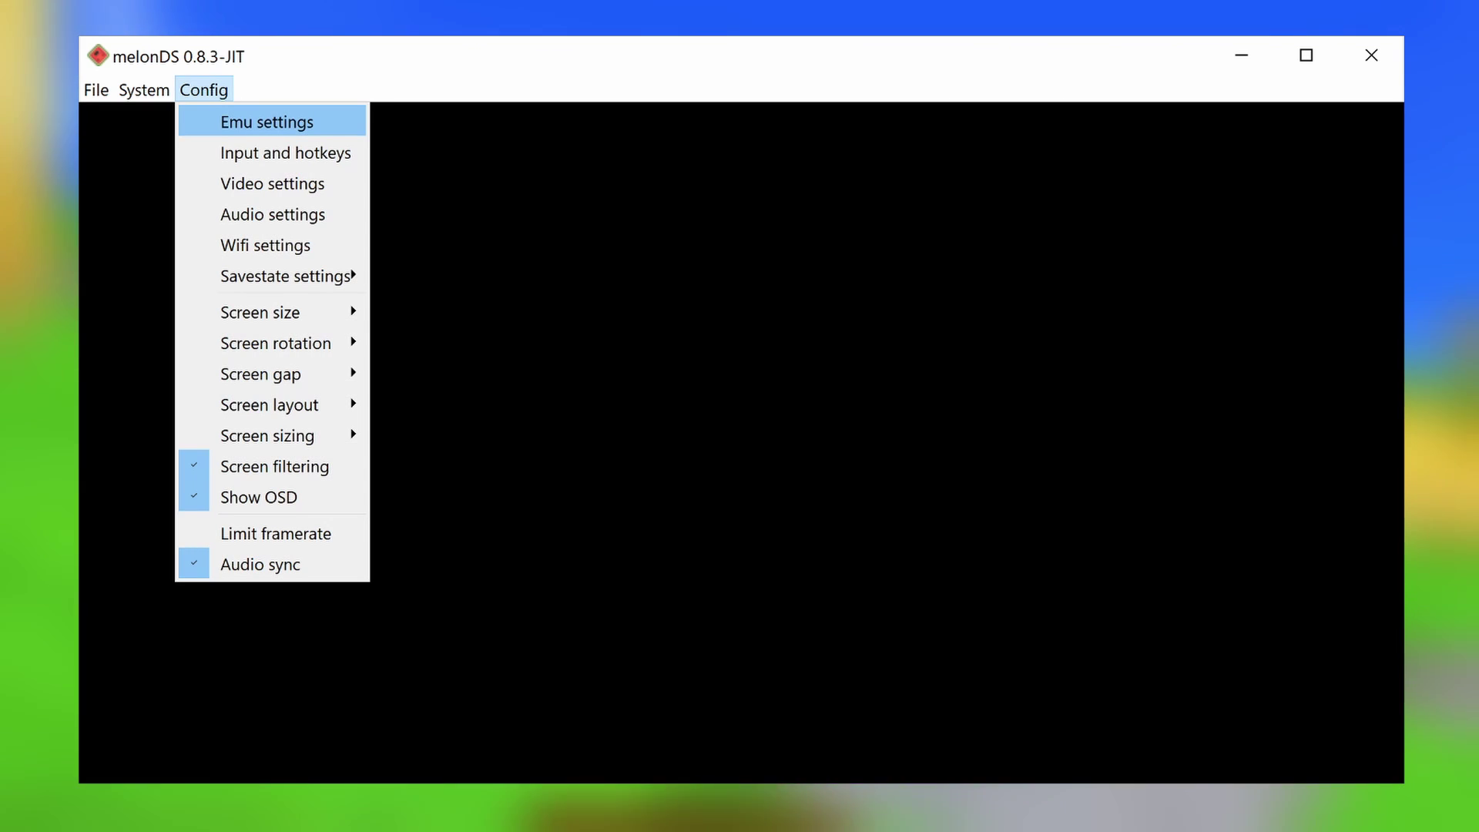
# Assign biosnds9.bin from the MelonDS folder as the DS ARM9 BIOS in the emulator settings
pyautogui.press('Return')
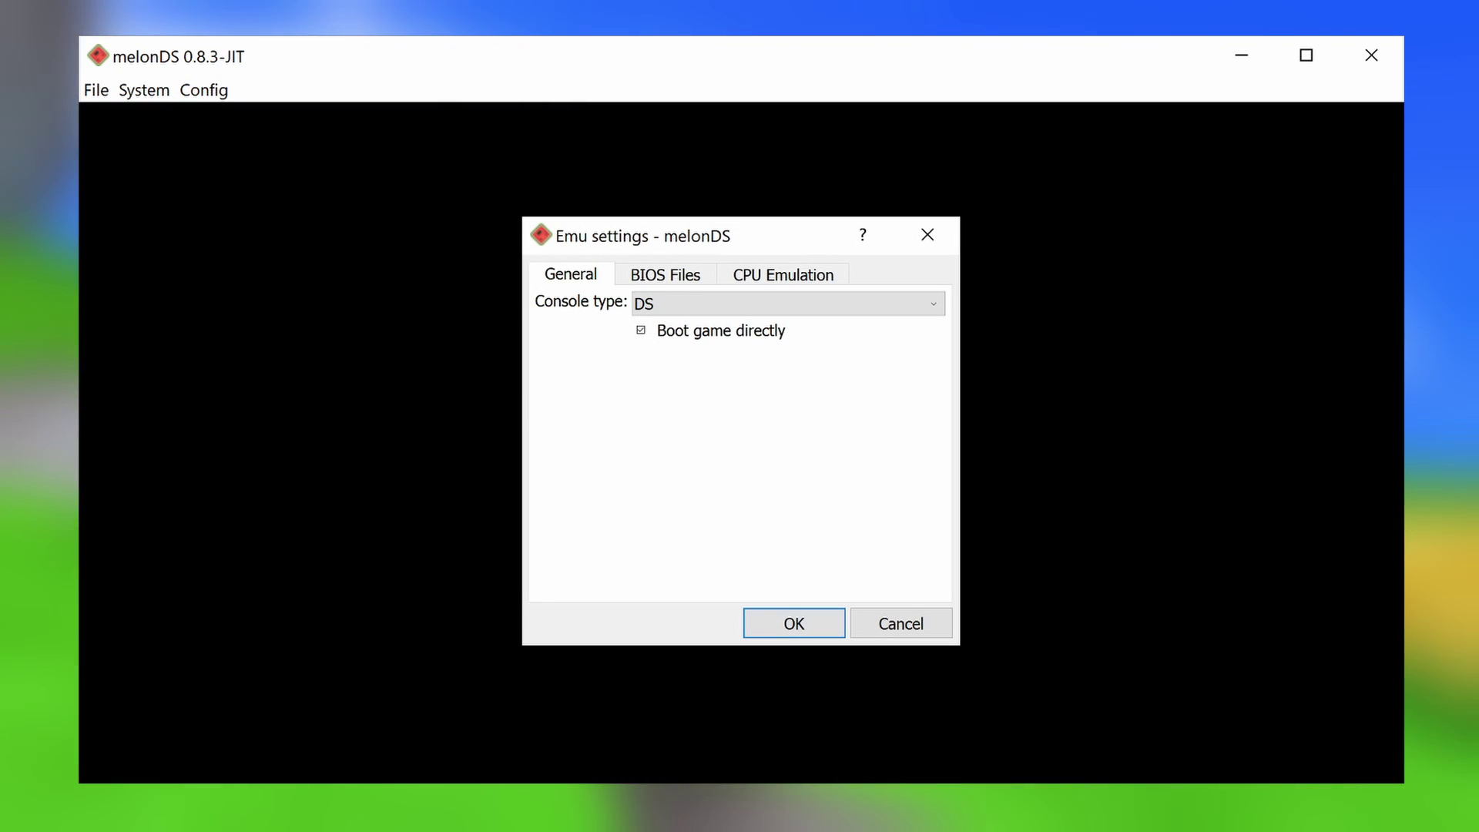
pyautogui.hotkey('ctrl', 'Tab')
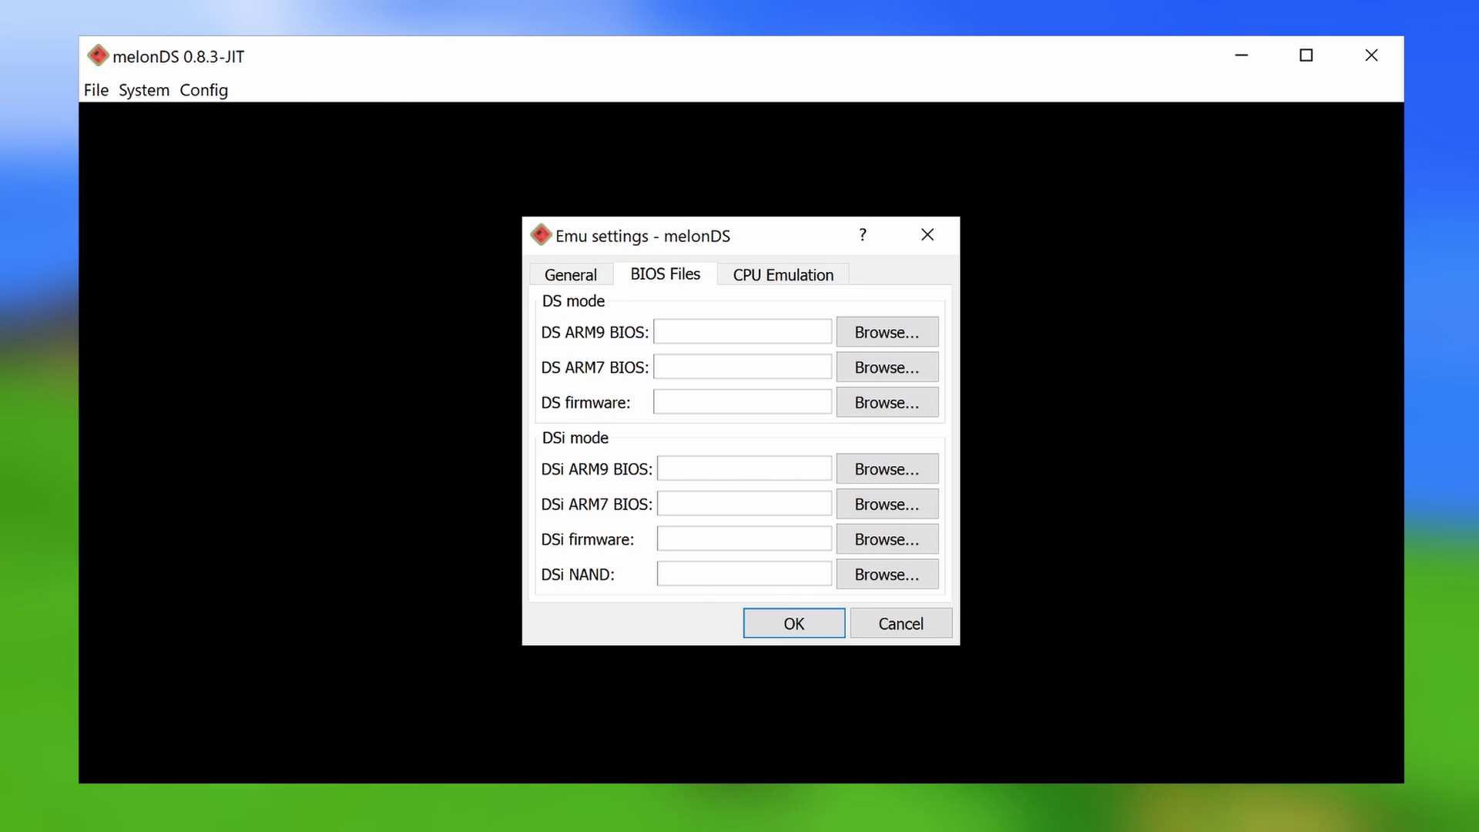
pyautogui.press('Tab')
pyautogui.press('Return')
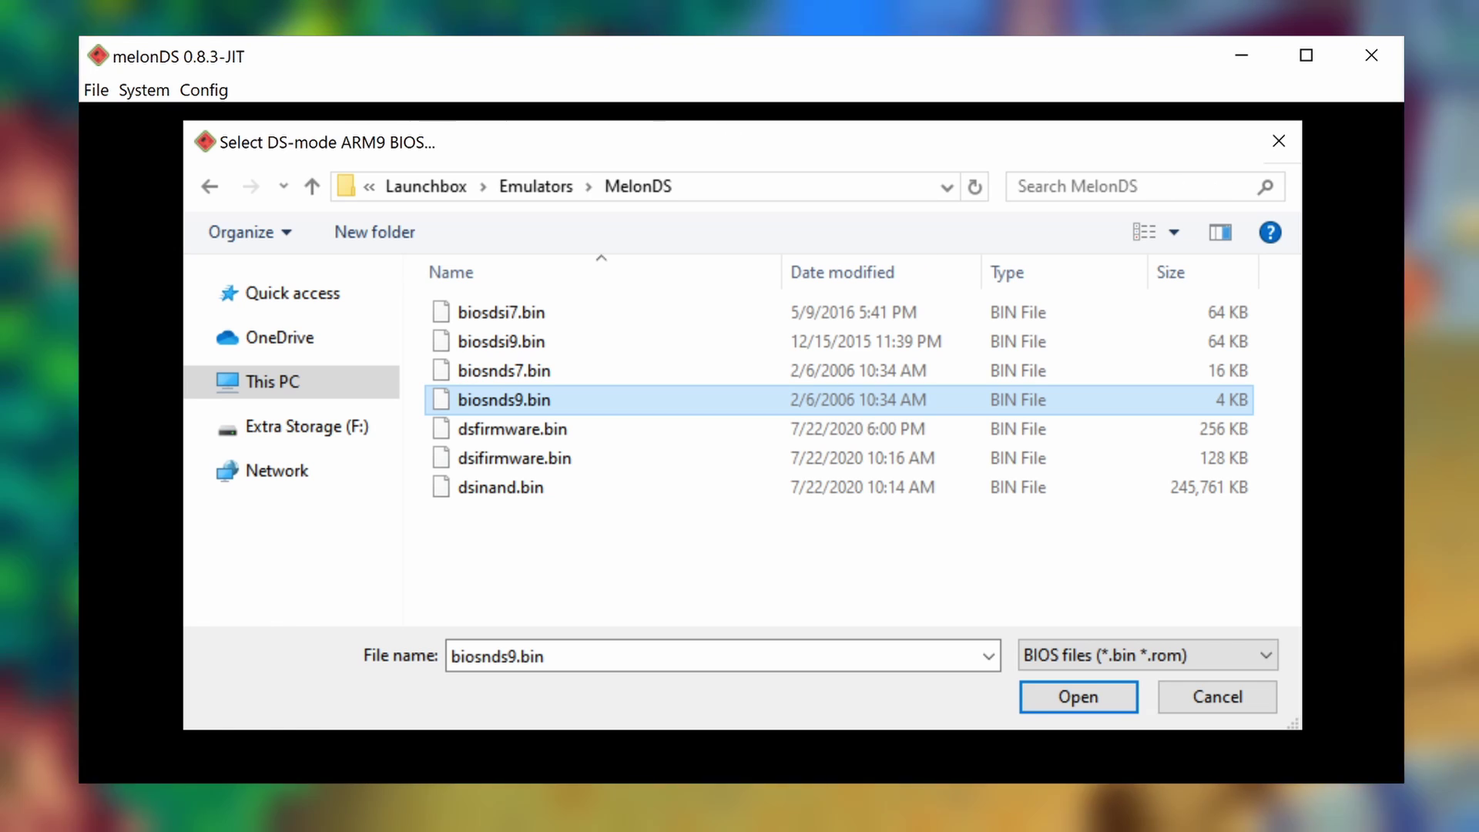
pyautogui.press('Return')
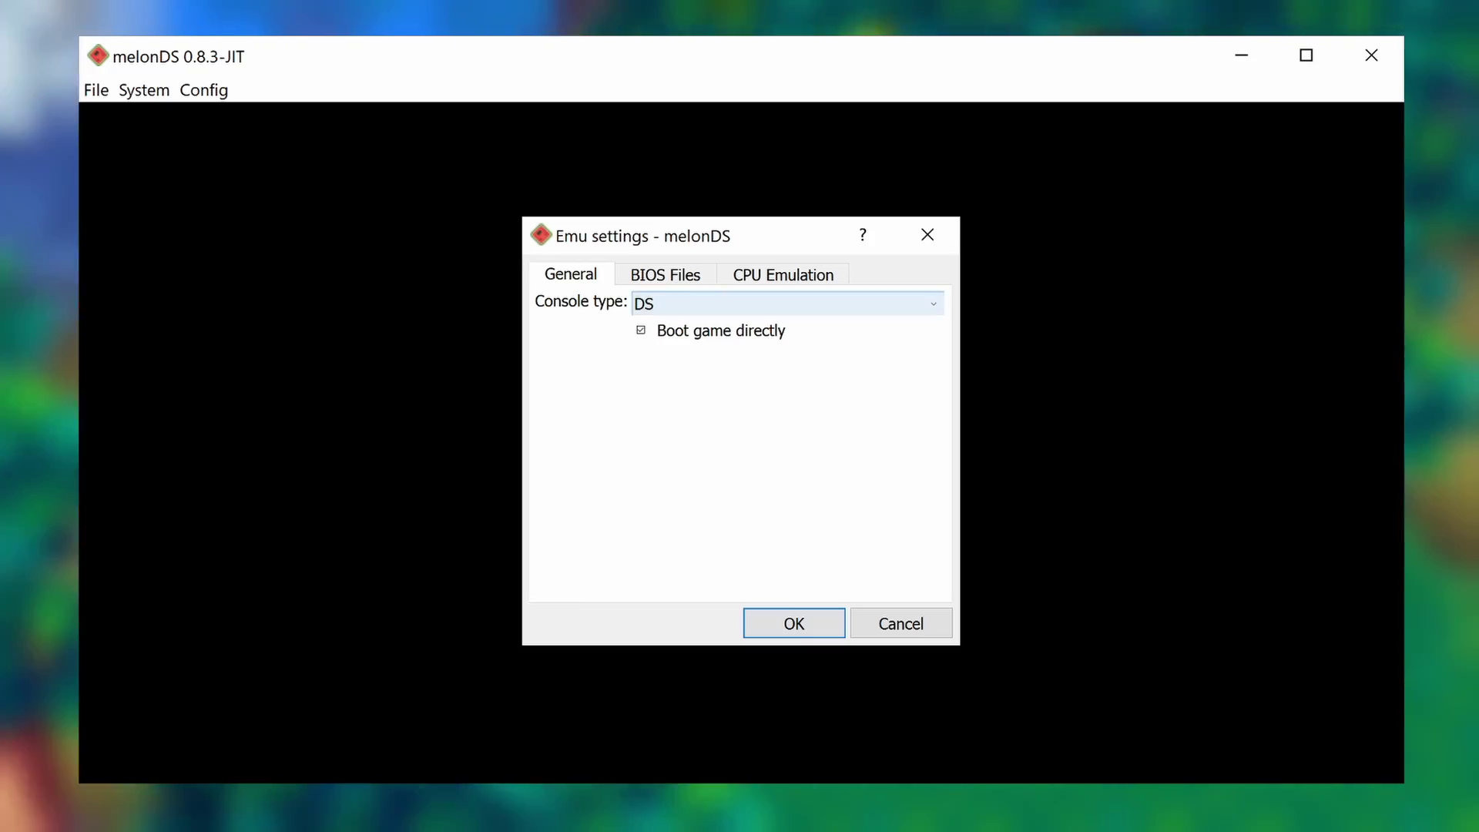
# Examine the console type choices and the CPU emulation options in the emulator settings
pyautogui.click(786, 304)
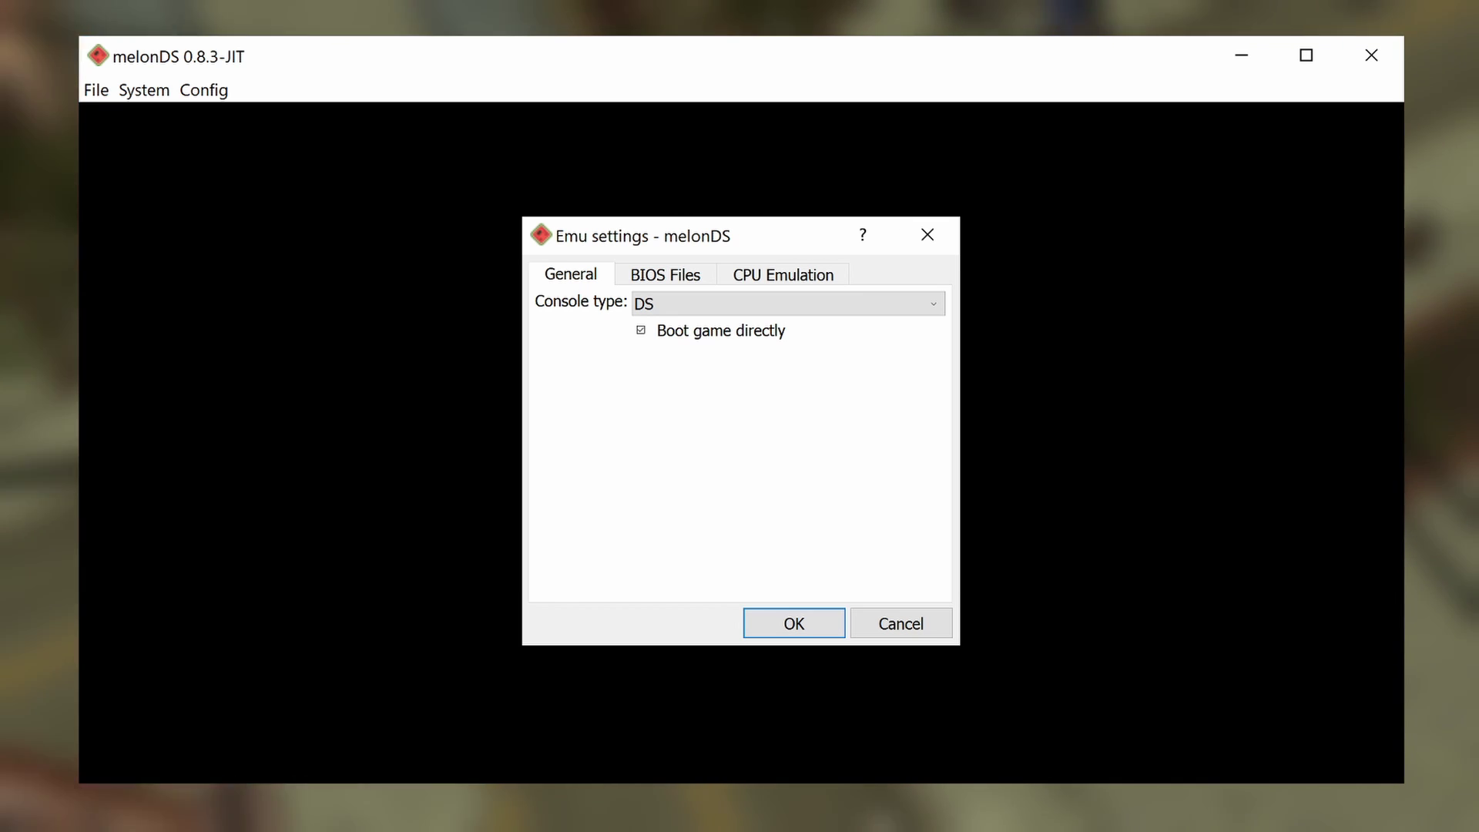
pyautogui.click(782, 274)
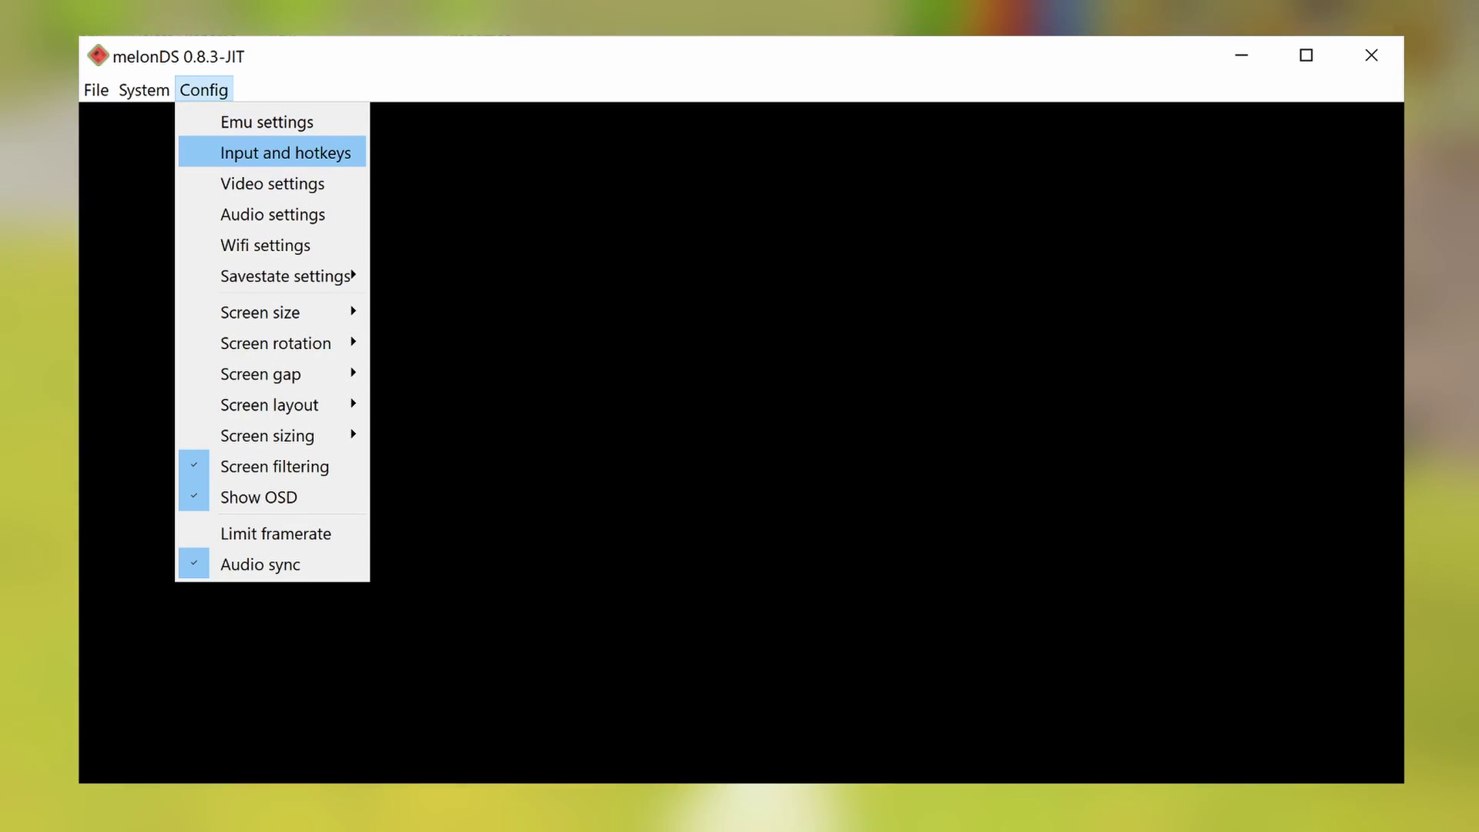
# Map all DS keypad joystick controls on XInput Controller #1, with A, B, X and Y as Buttons 2, 1, 4 and 3, and show the general hotkeys
pyautogui.press('Return')
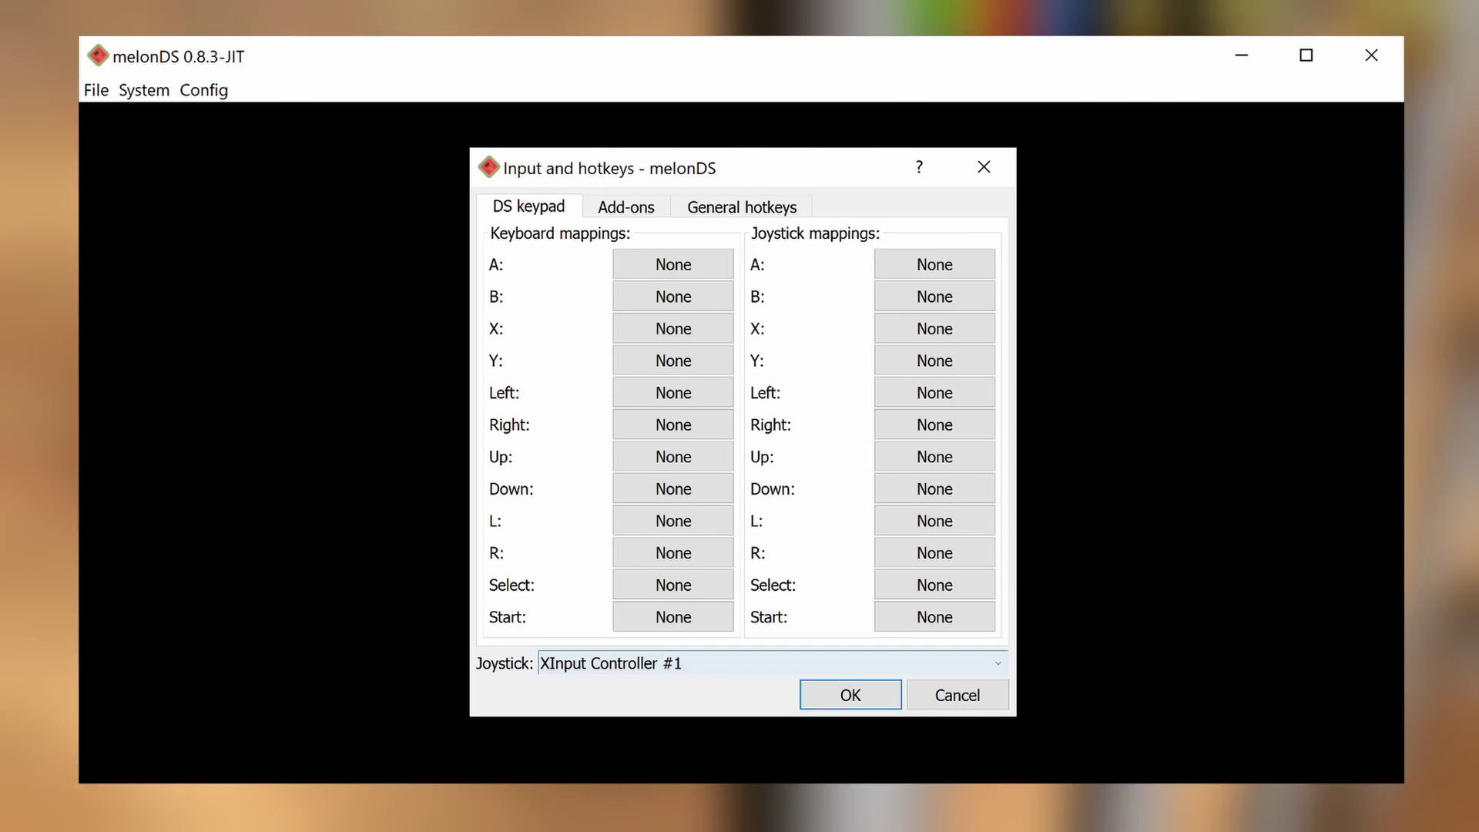
pyautogui.hotkey('alt', 'Down')
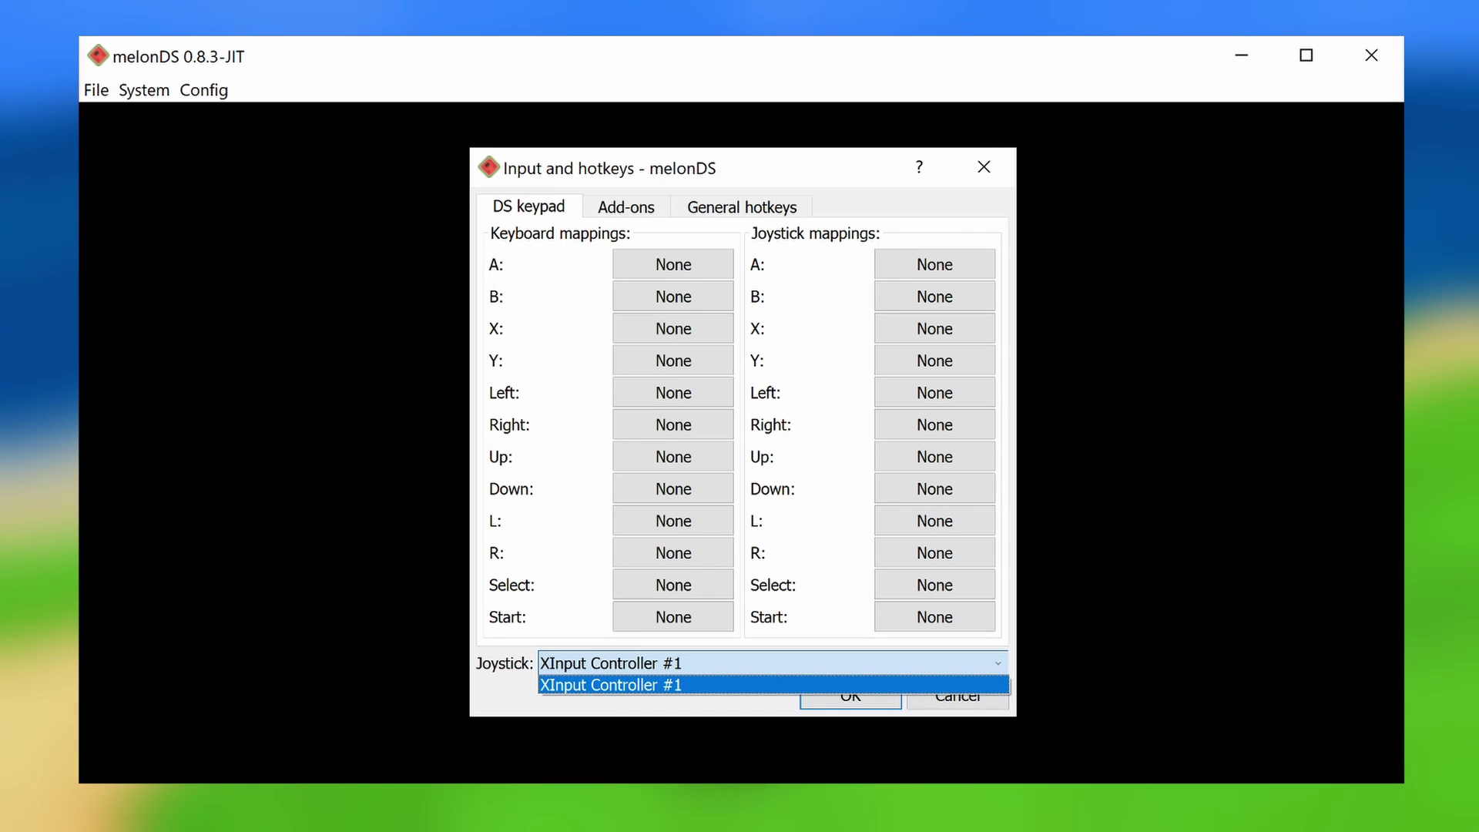
pyautogui.press('Return')
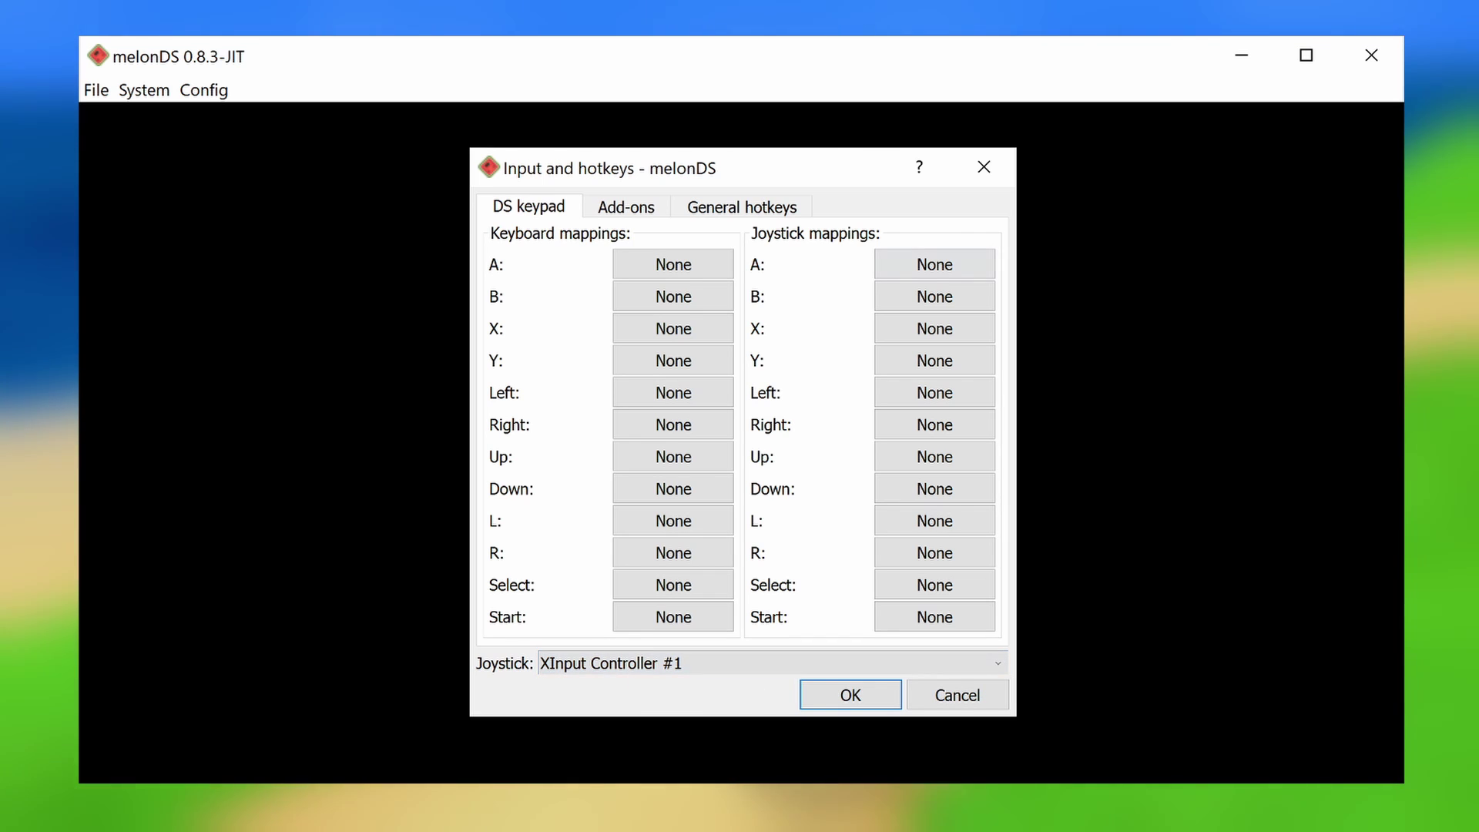
pyautogui.click(926, 265)
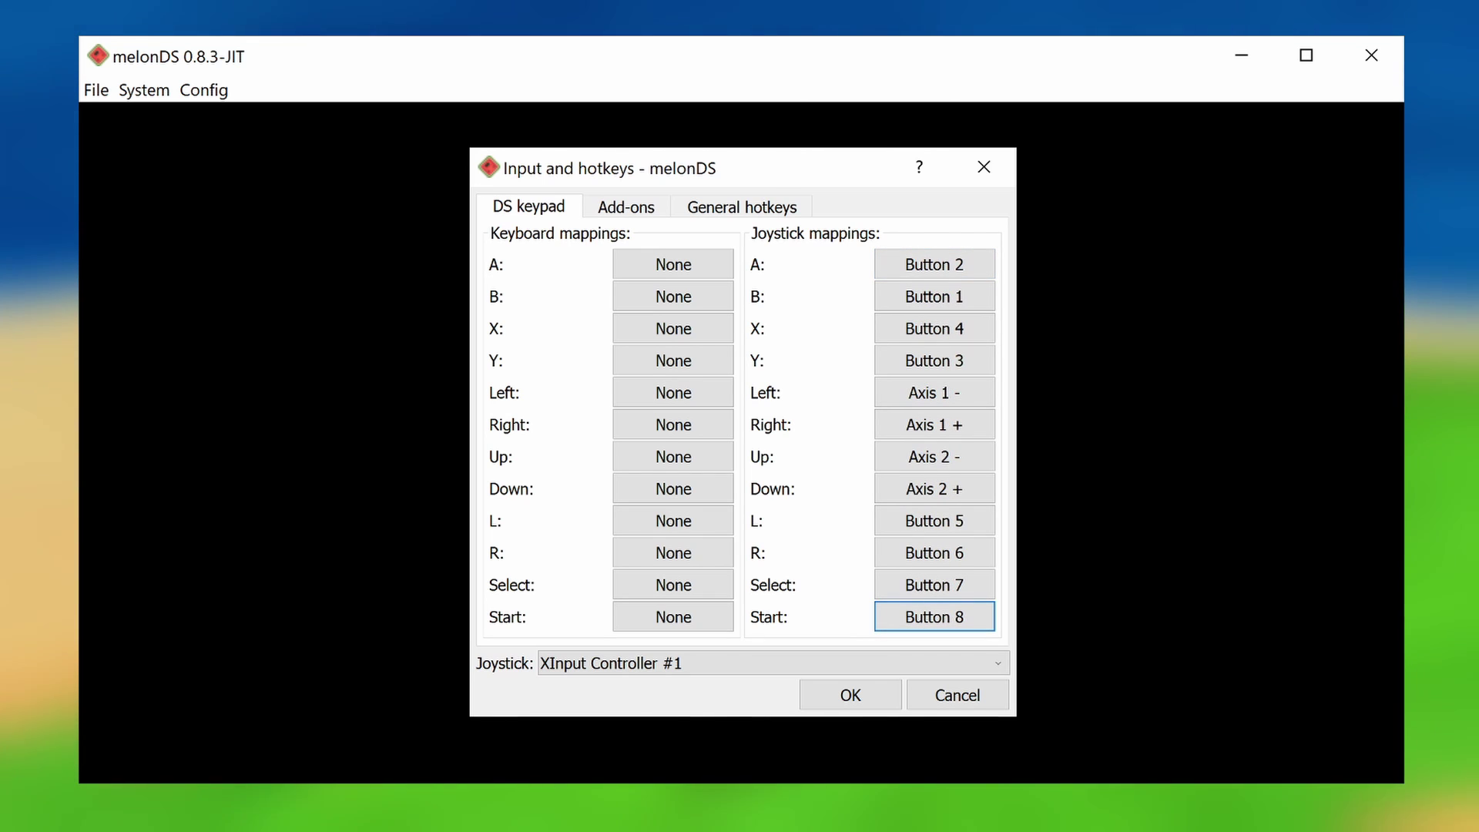
pyautogui.click(741, 206)
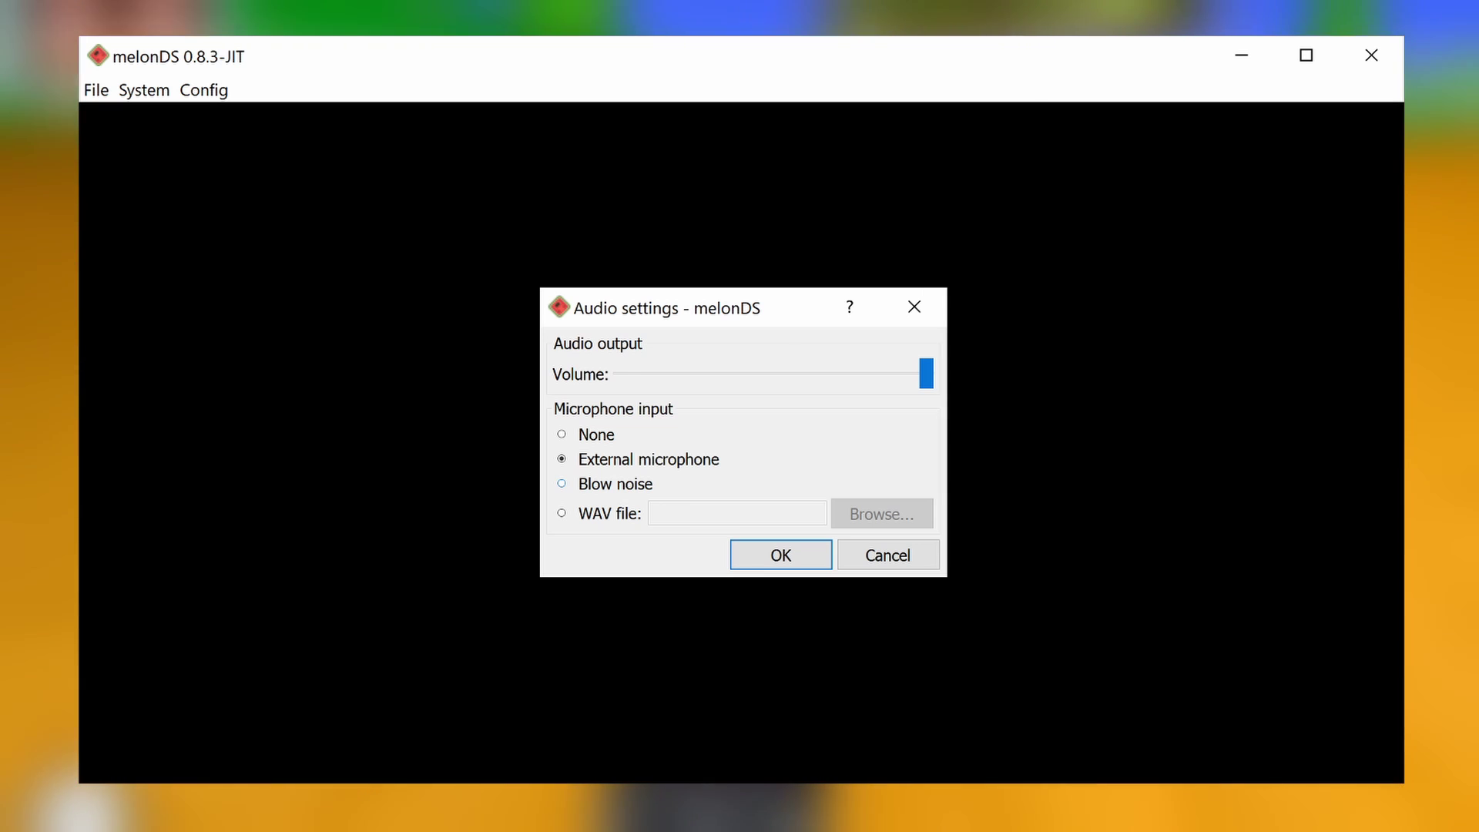
# Set the microphone input to Blow noise in the audio settings
pyautogui.click(562, 484)
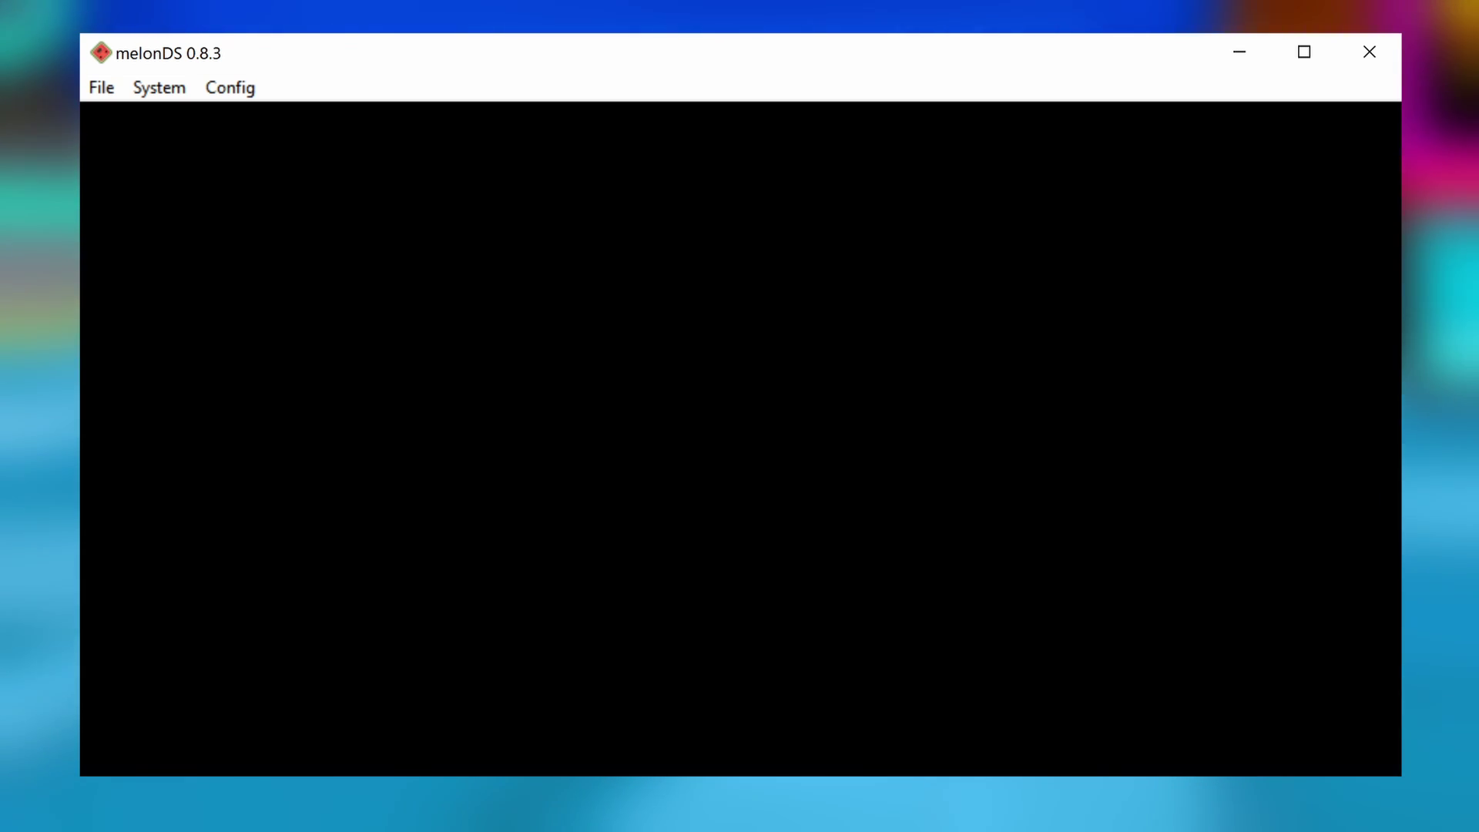
# Enable Direct mode for online play in the Wifi settings and open the network adapter choices
pyautogui.click(230, 87)
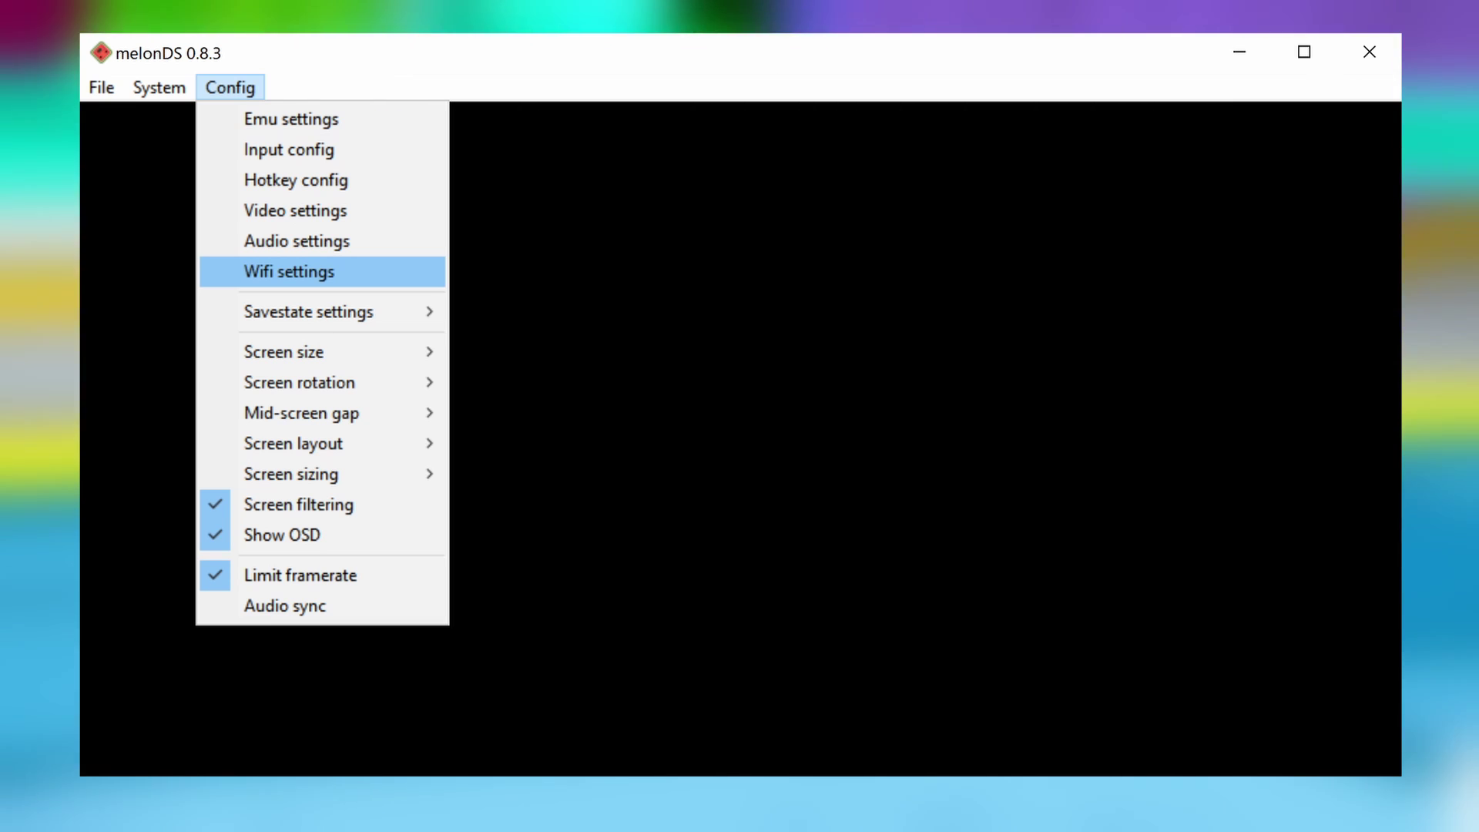
pyautogui.press('Return')
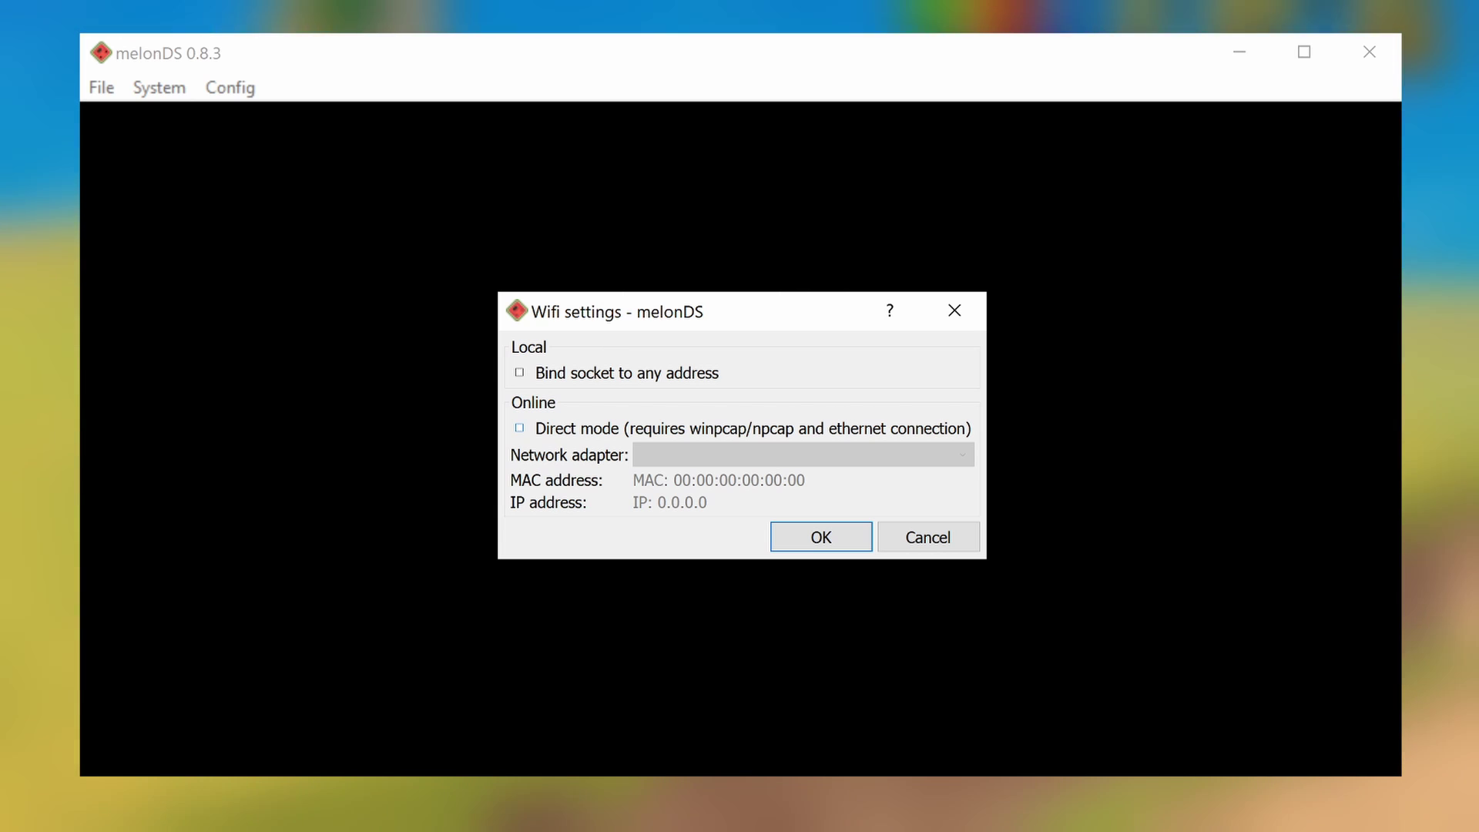
pyautogui.click(519, 428)
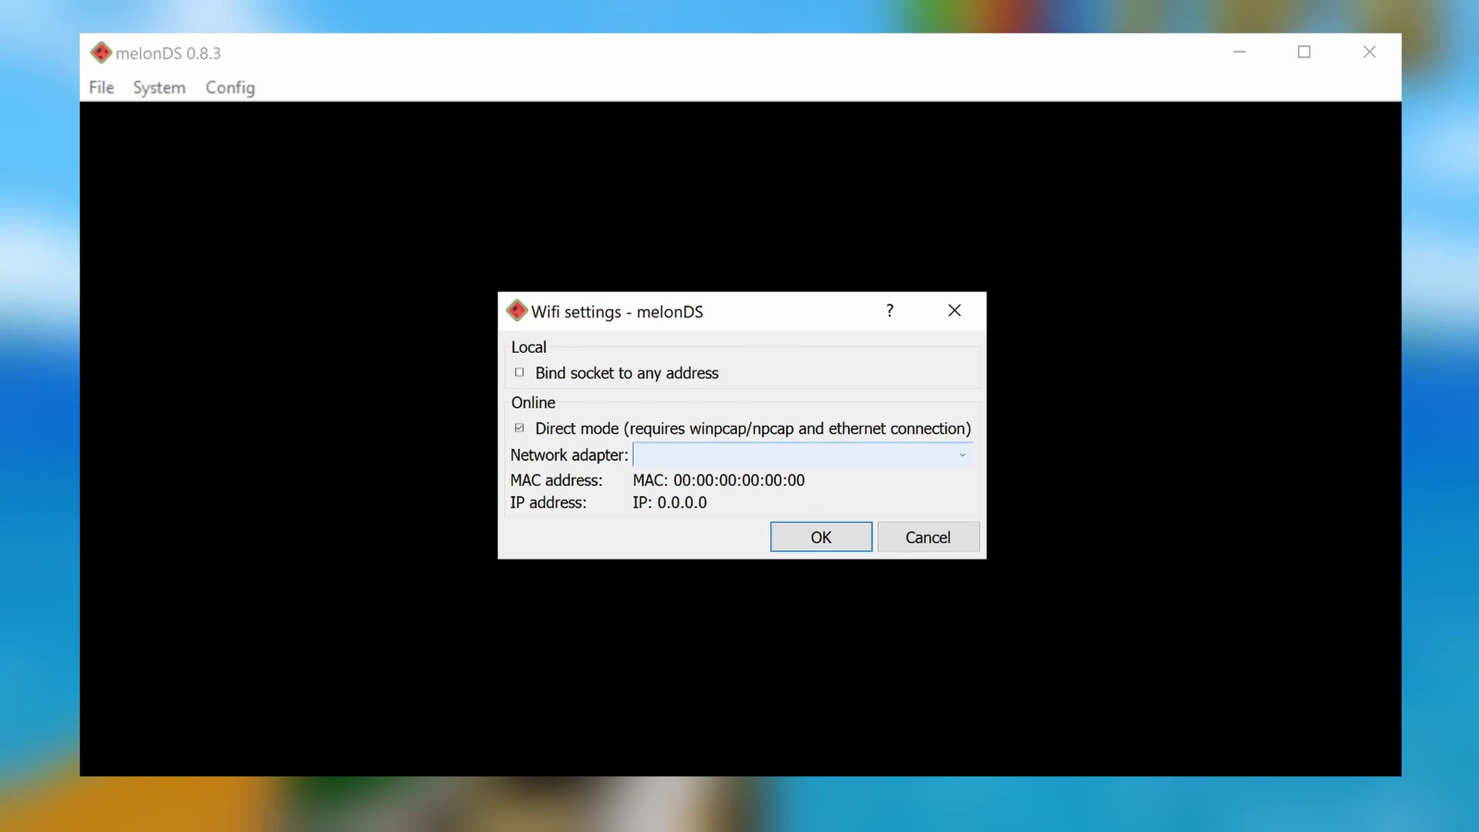
pyautogui.click(800, 454)
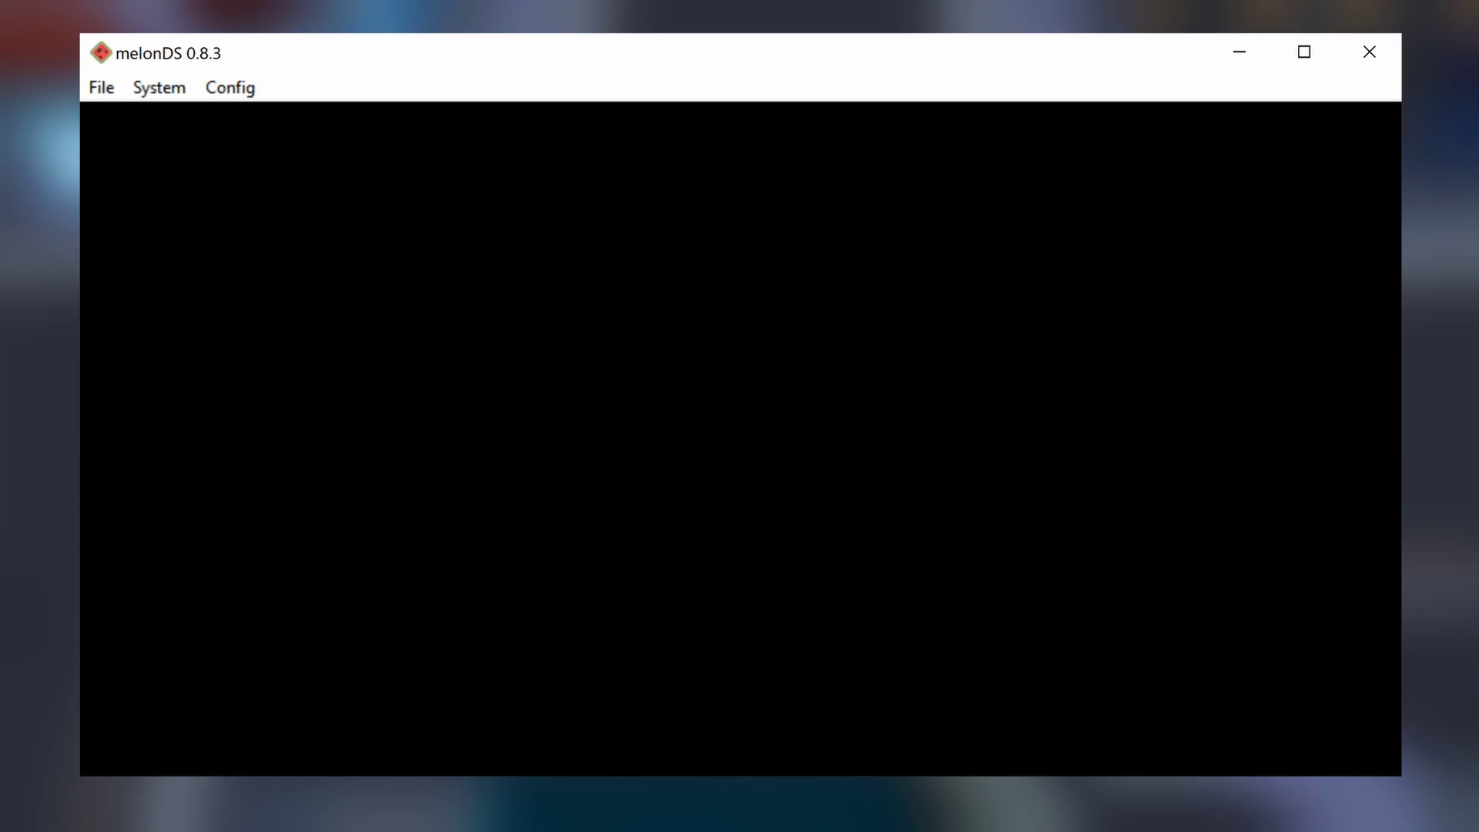
# Erase the Nintendo WFC configuration through the Options of Nintendo Wi-Fi Connection Setup and return to its main screen
pyautogui.hotkey('alt', 'f')
pyautogui.press('Down')
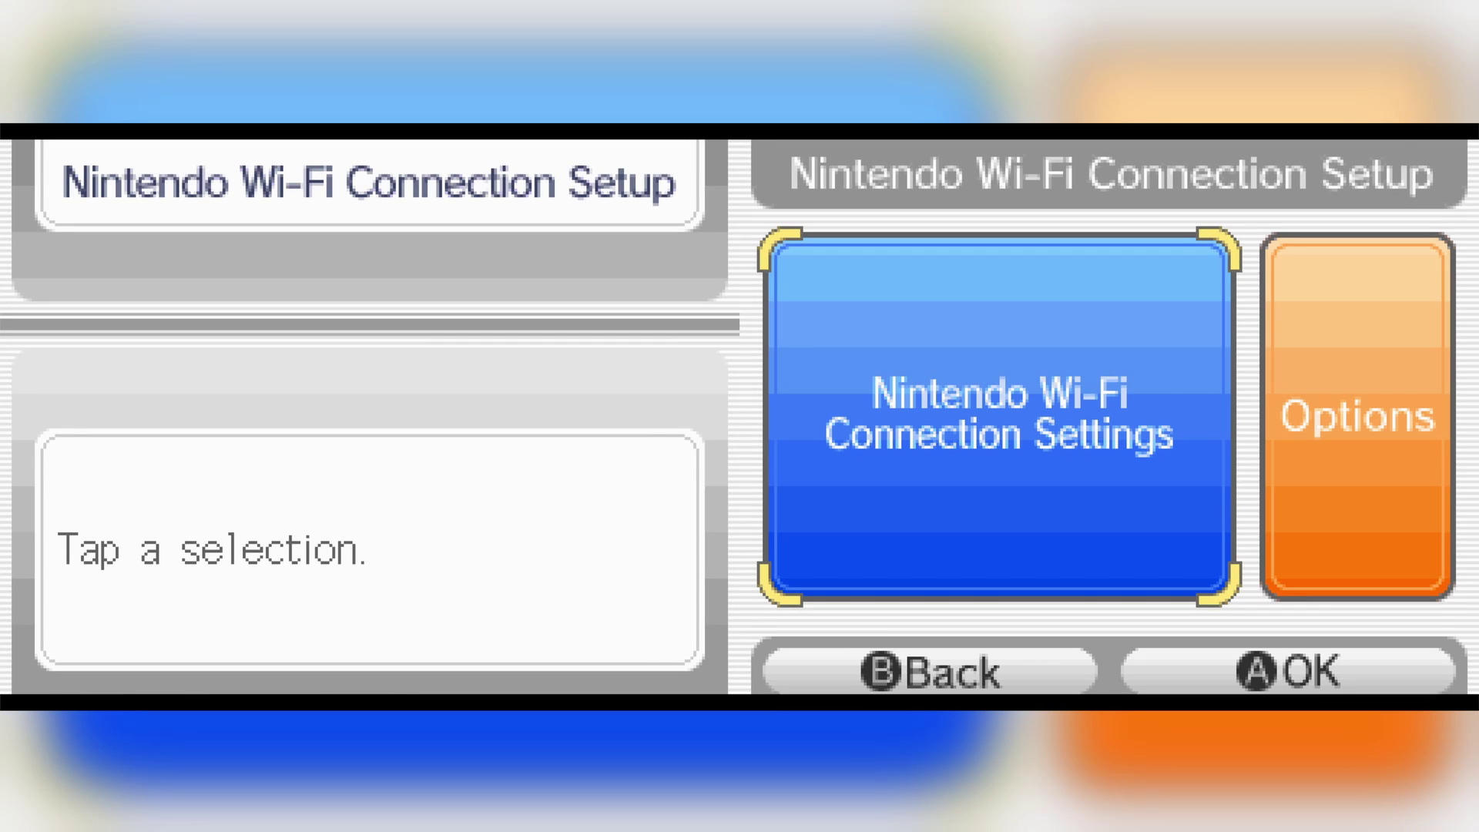
pyautogui.press('Right')
pyautogui.press('x')
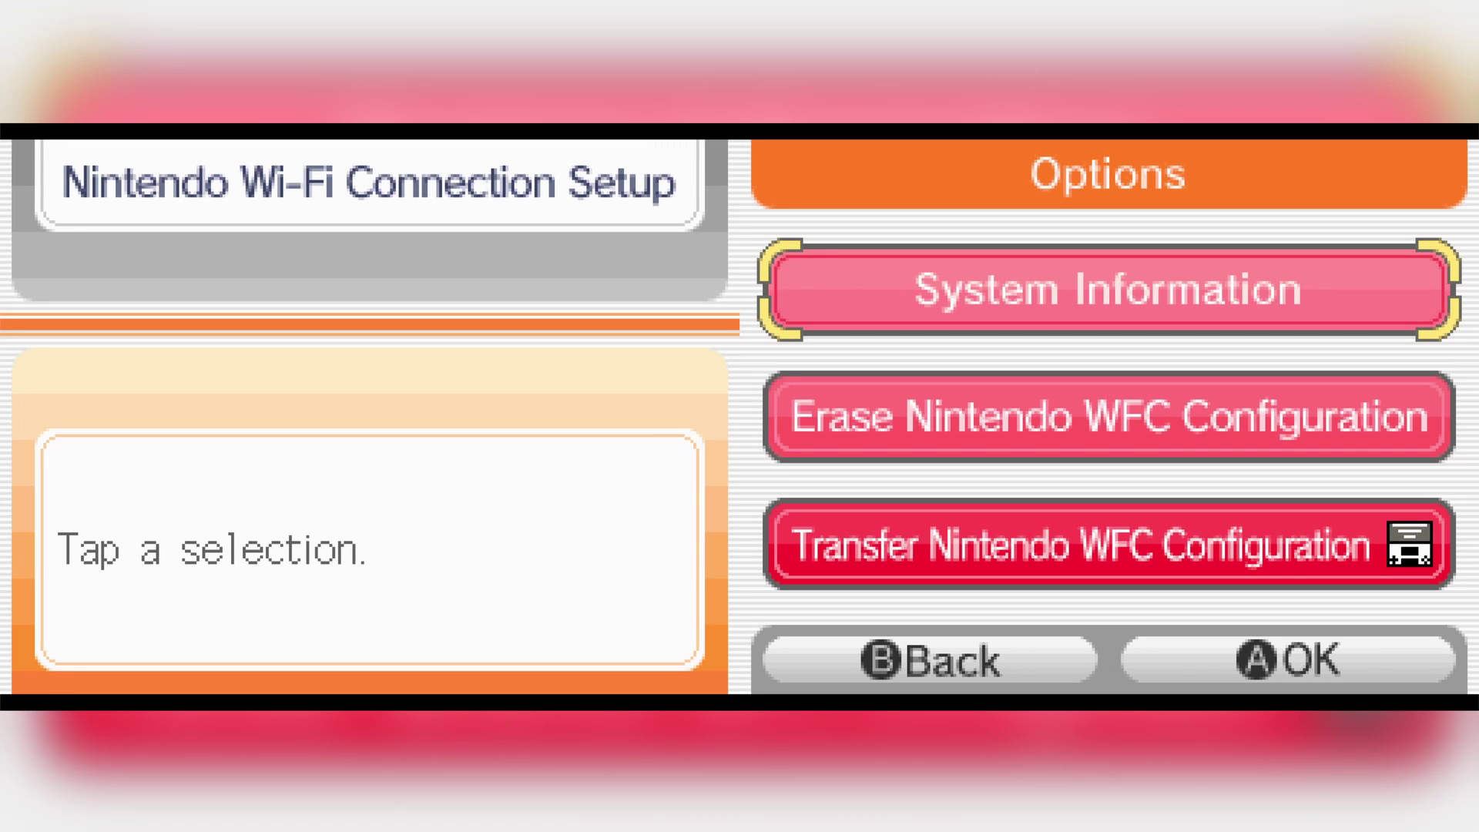
pyautogui.click(1109, 417)
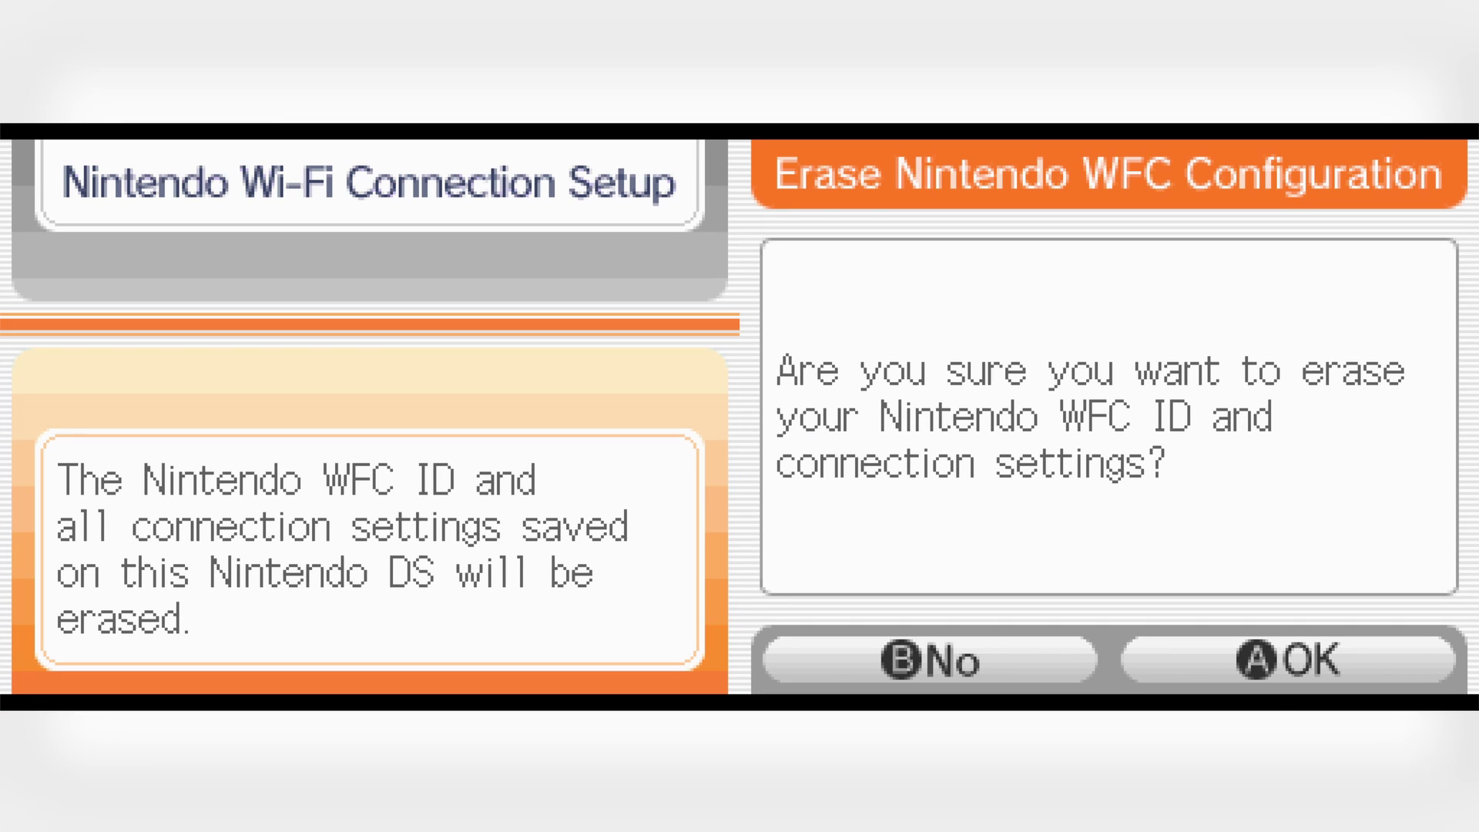
pyautogui.press('Escape')
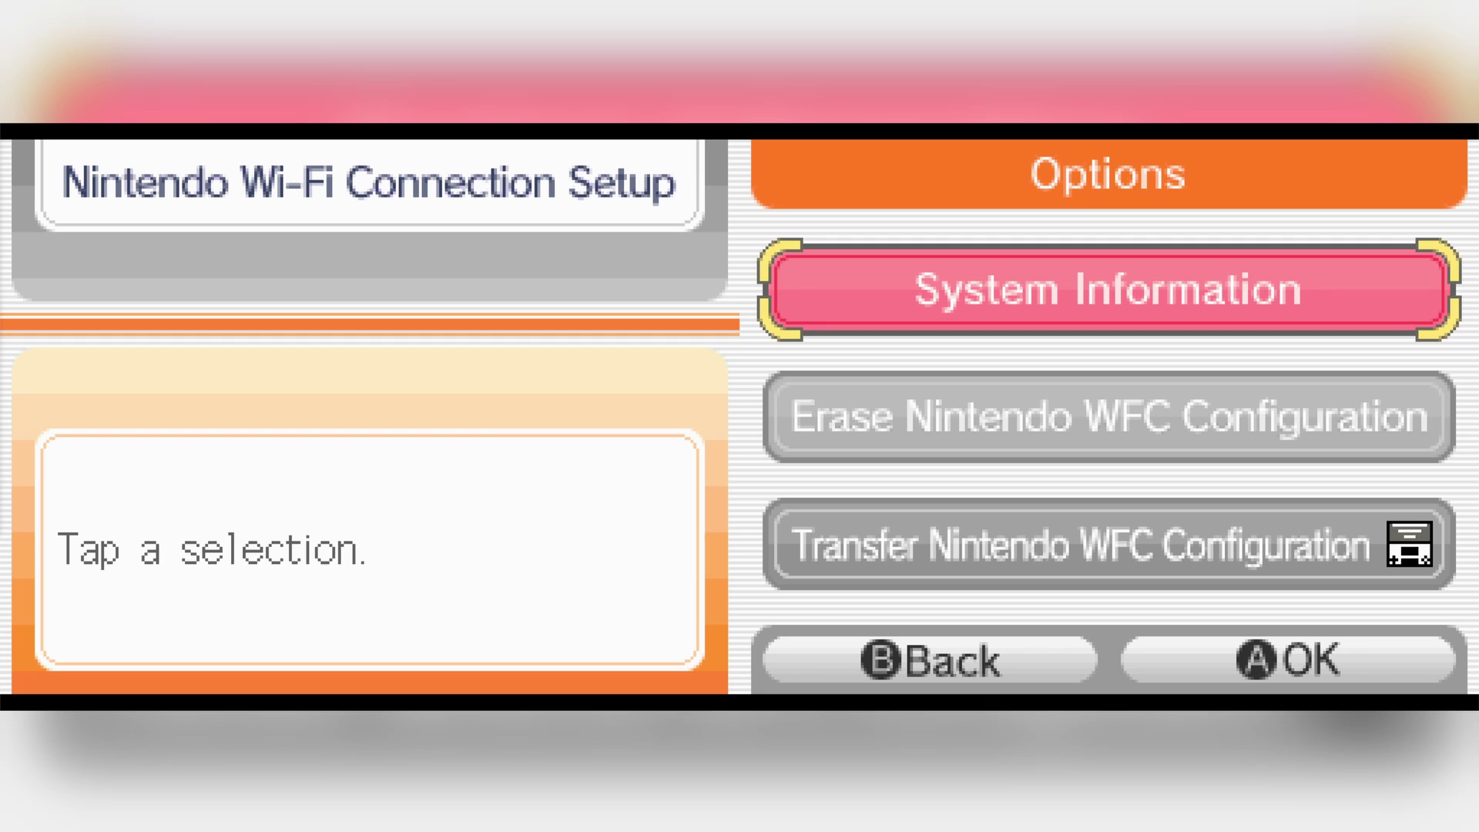
pyautogui.press('Escape')
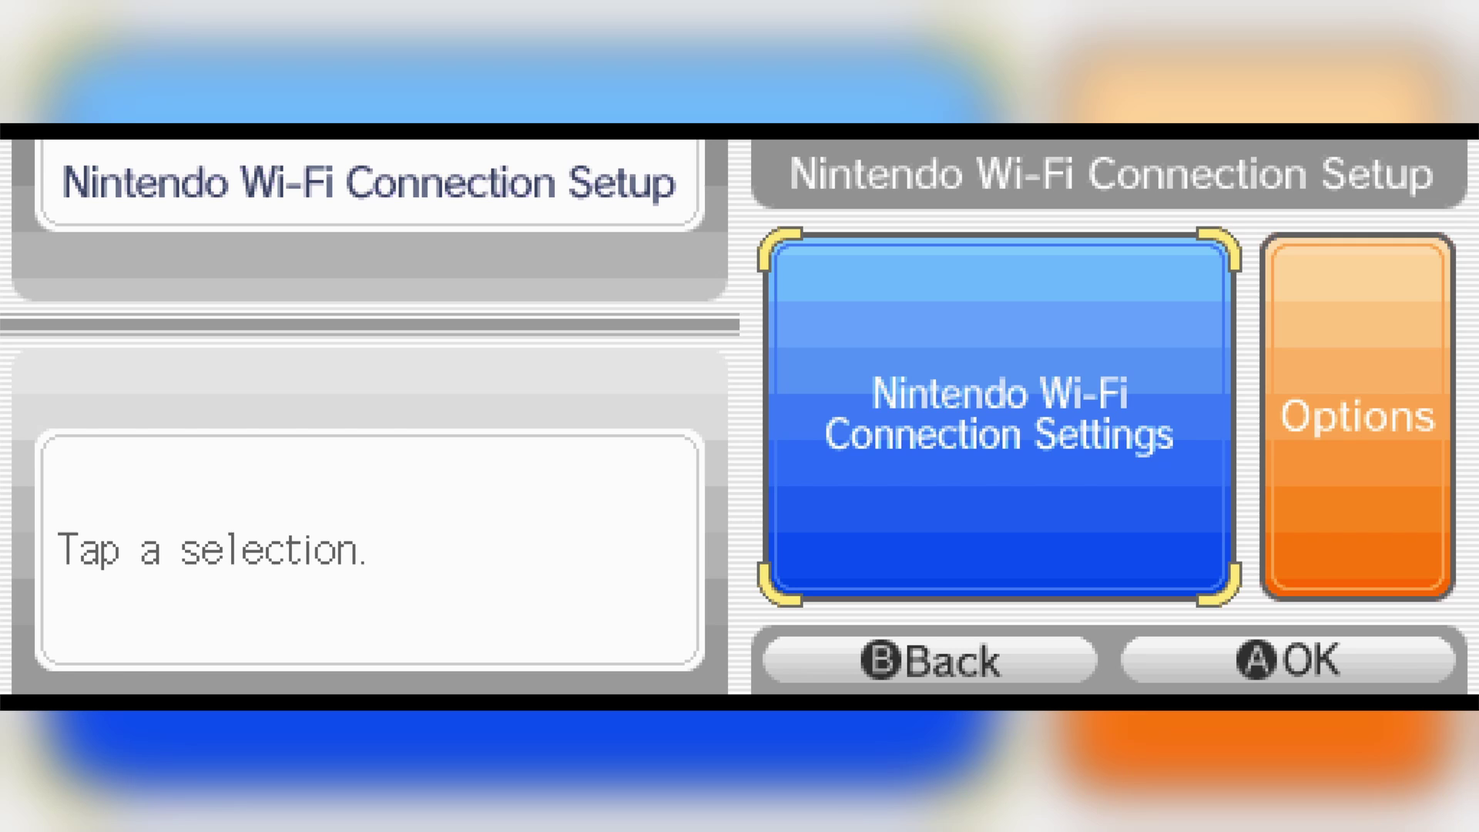
# Set up Connection 1 with the melonAP access point and run its connection test
pyautogui.press('Return')
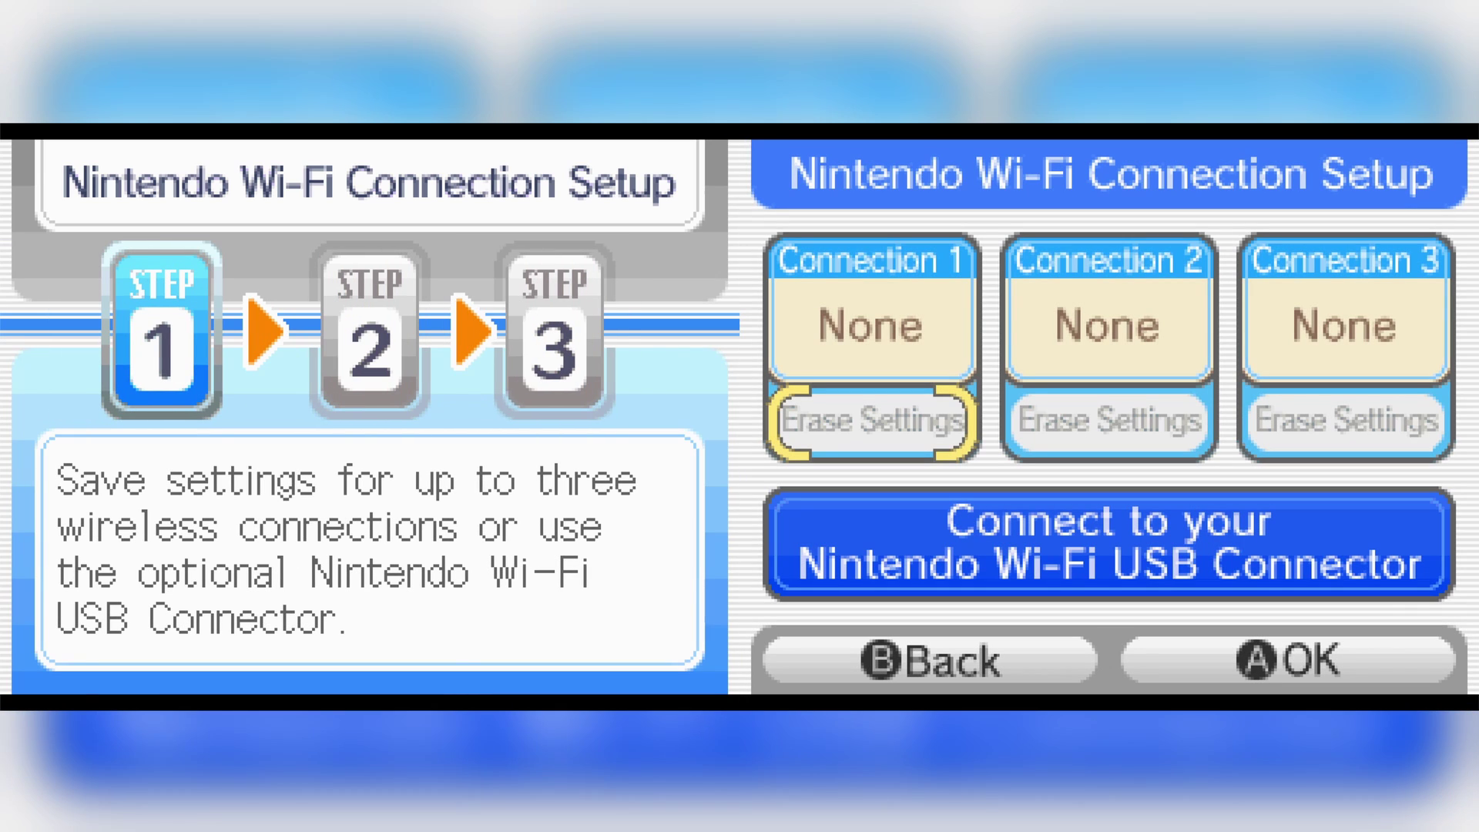
pyautogui.press('Return')
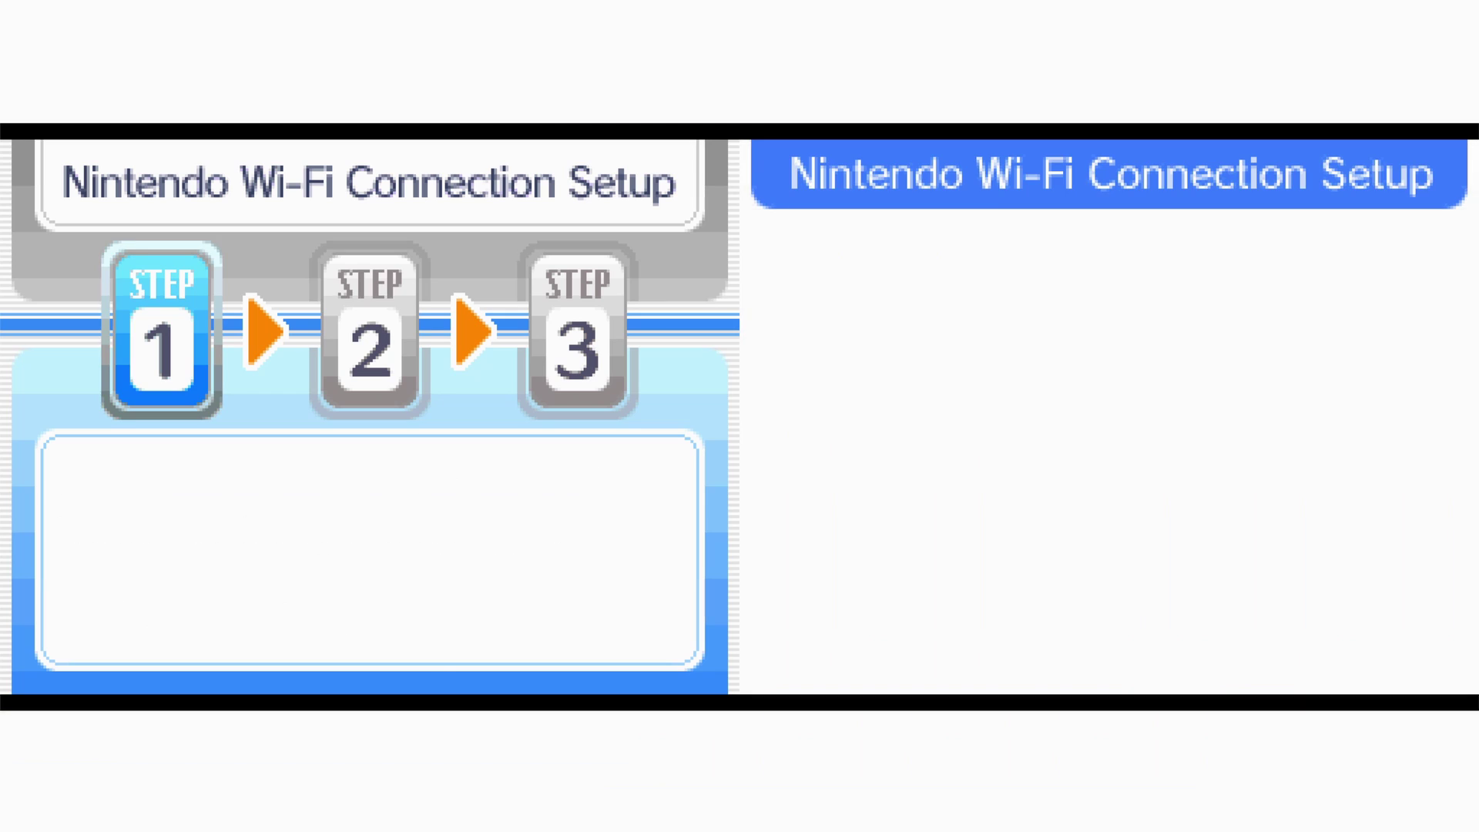
pyautogui.press('Return')
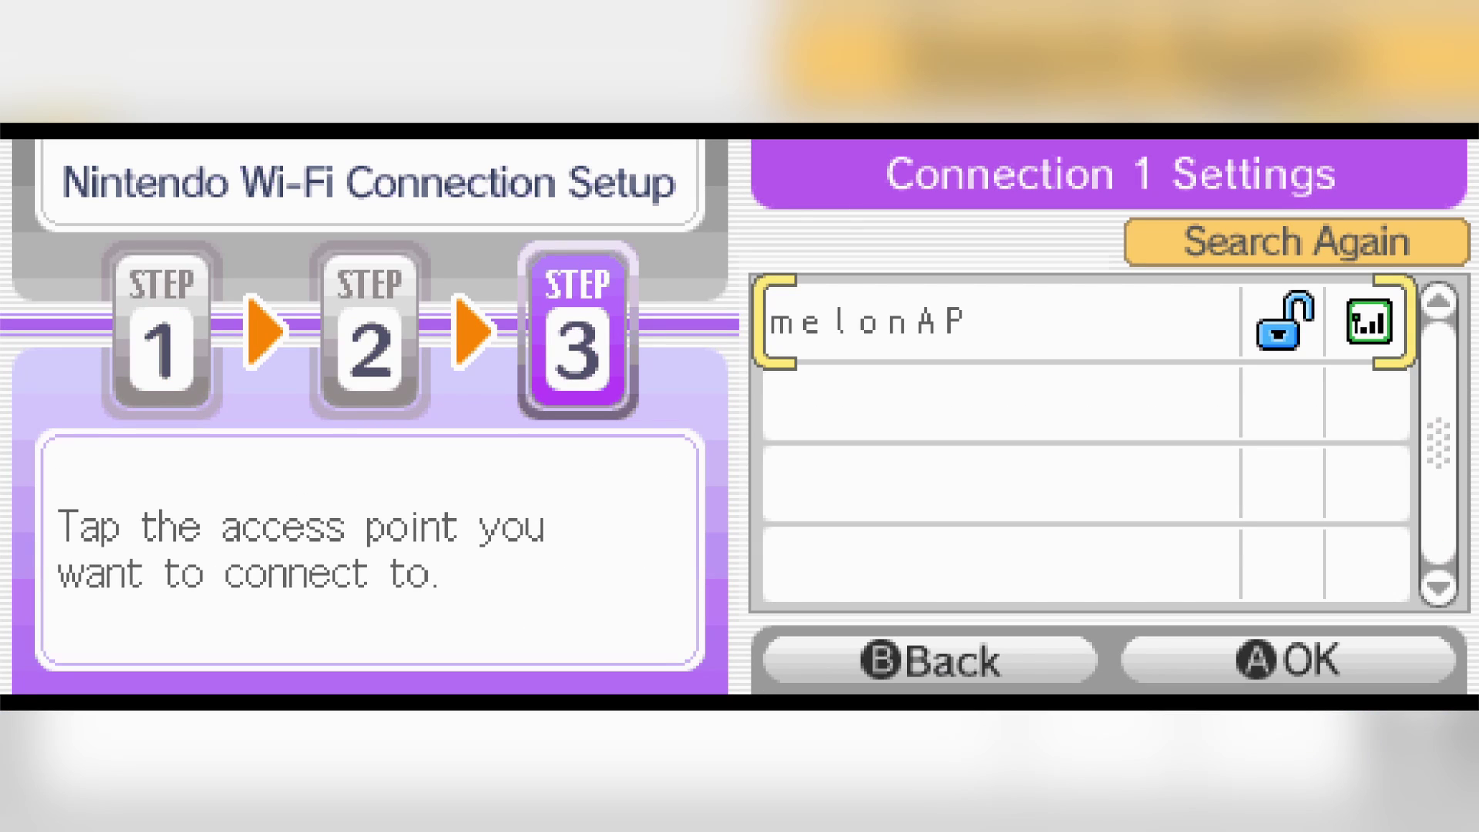
pyautogui.press('Return')
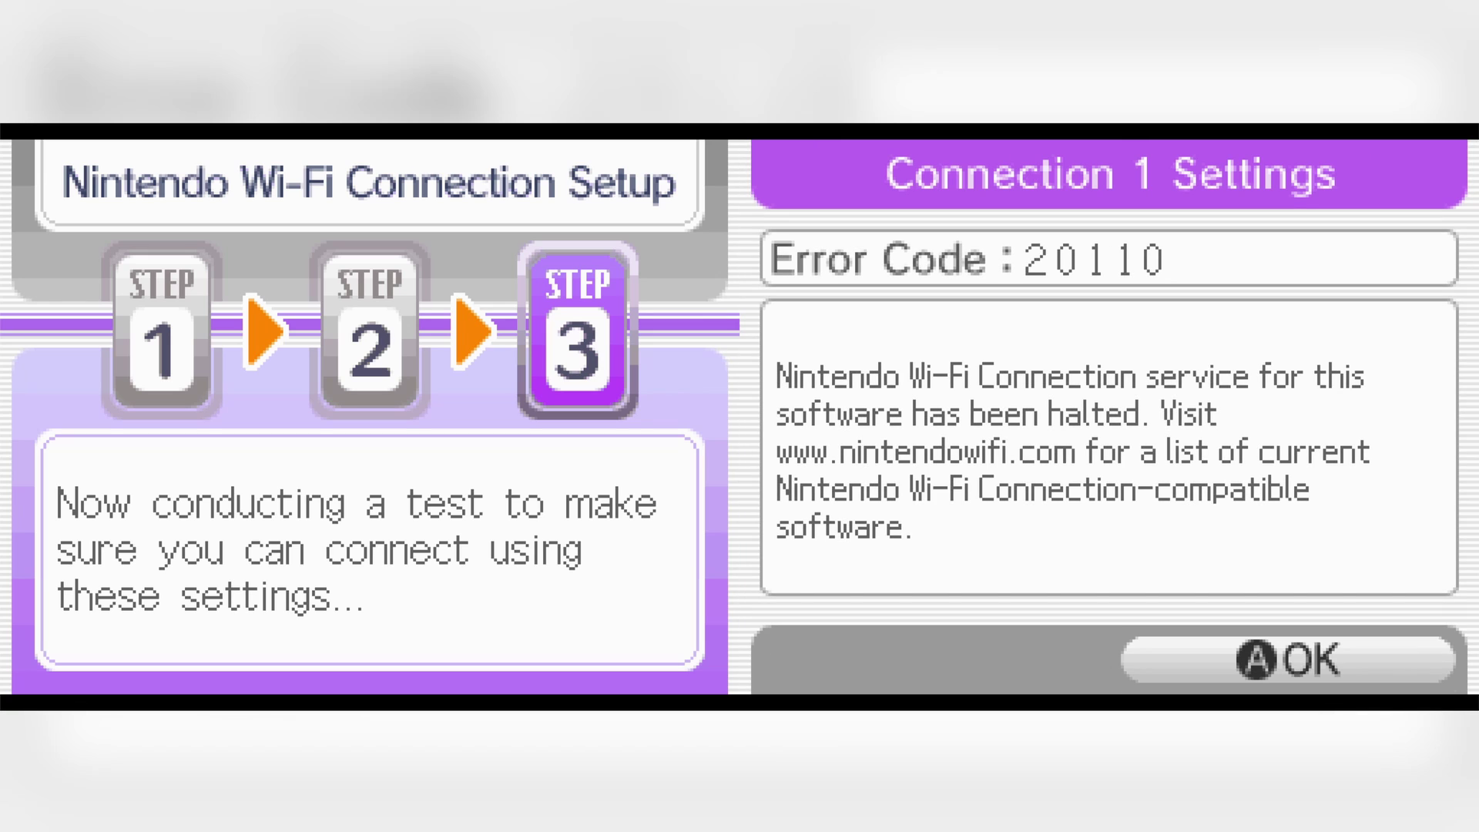
pyautogui.press('Return')
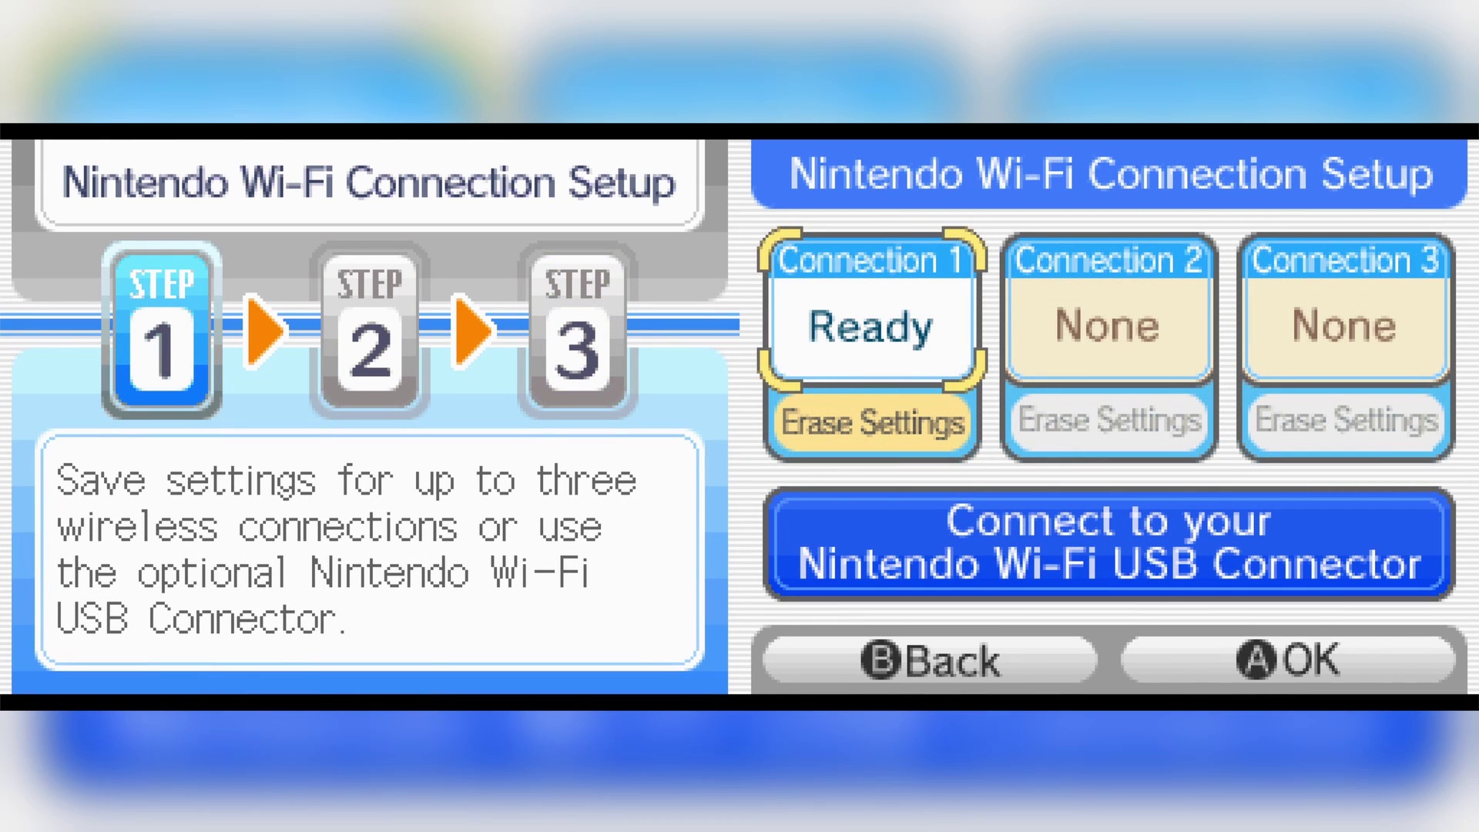
# Set Auto-obtain DNS to No in the Connection 1 settings
pyautogui.press('Return')
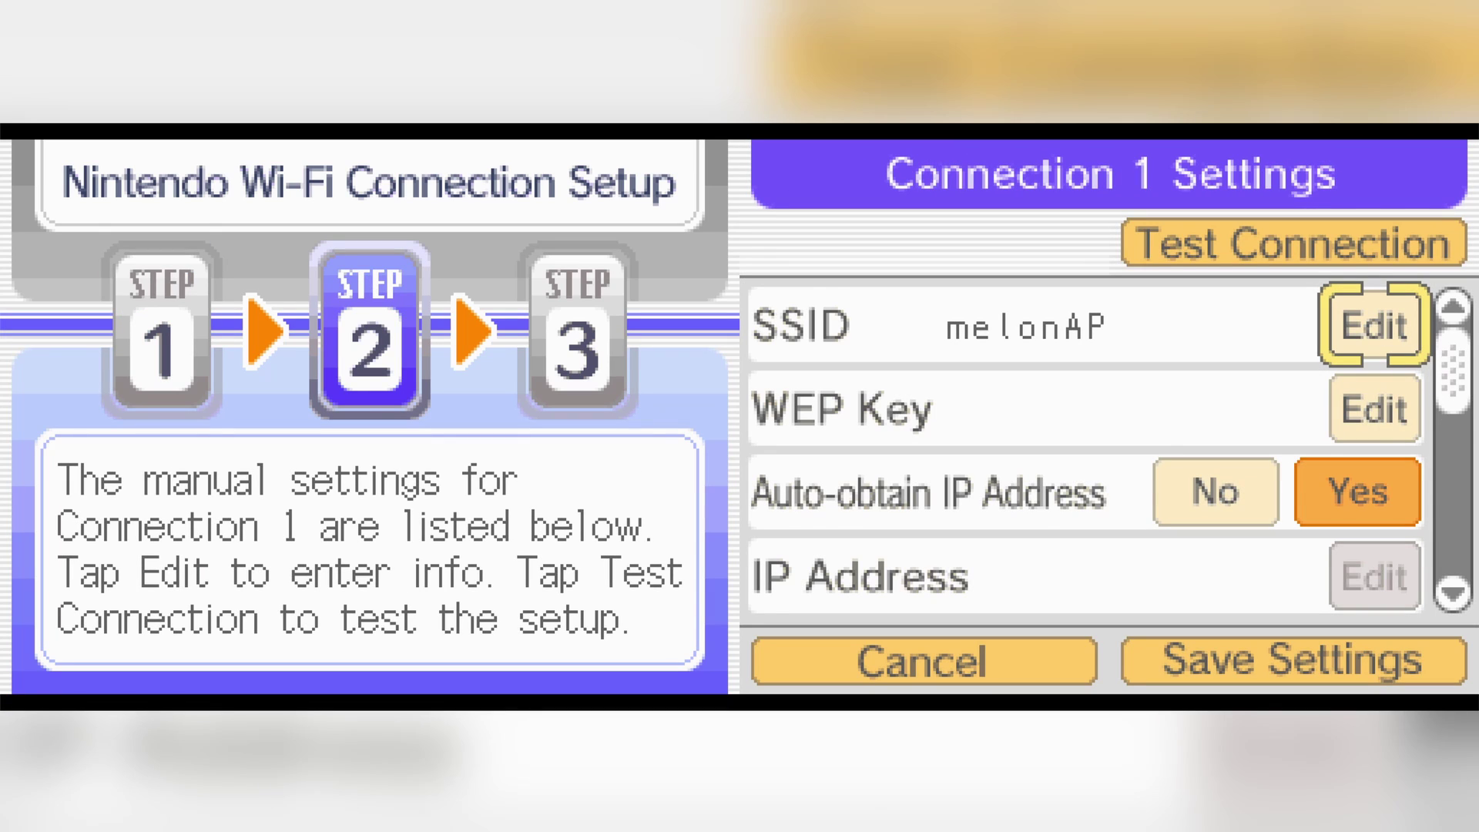
pyautogui.scroll(-5, 1086, 447)
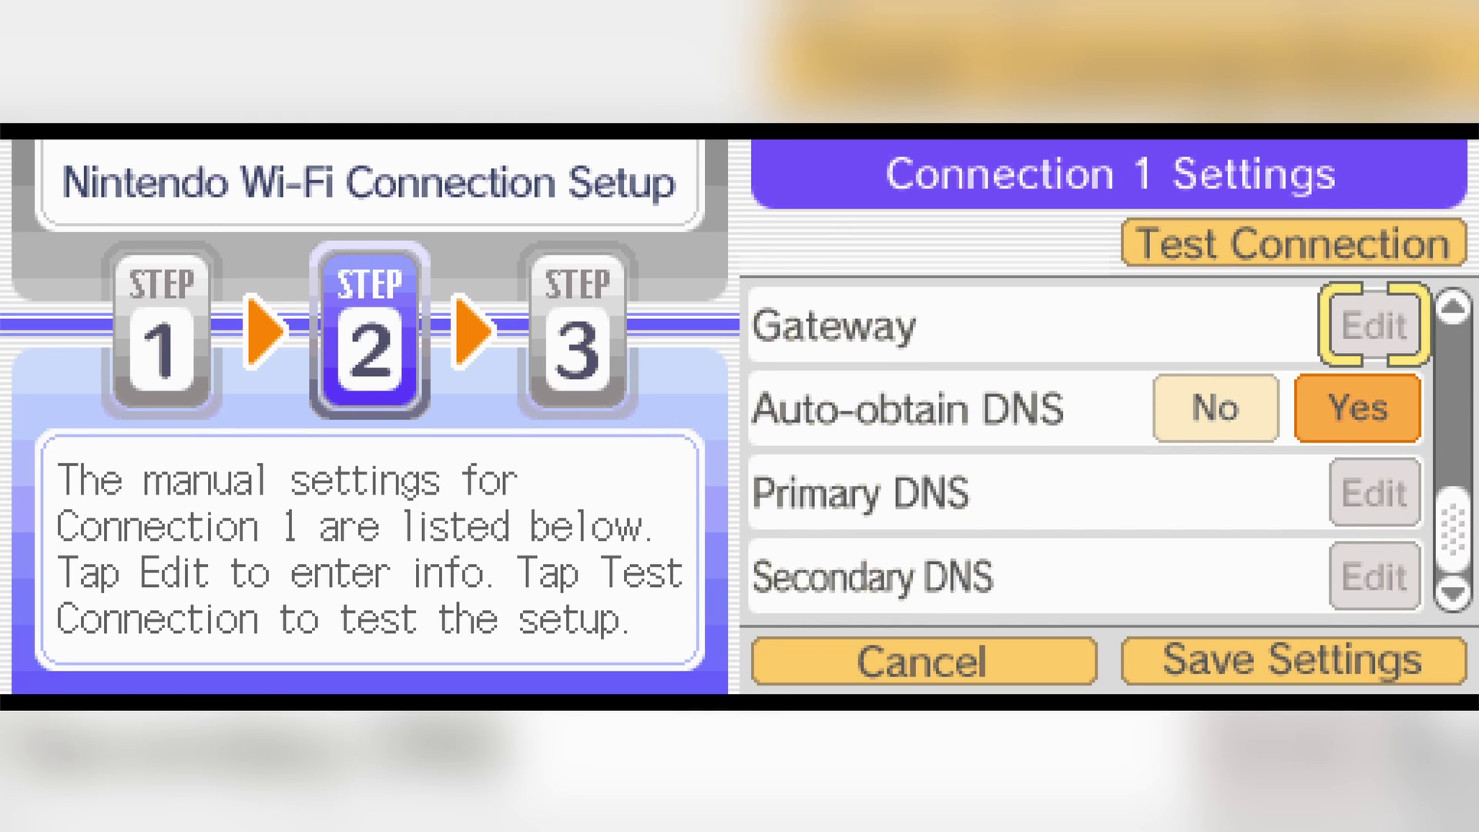
pyautogui.click(1215, 408)
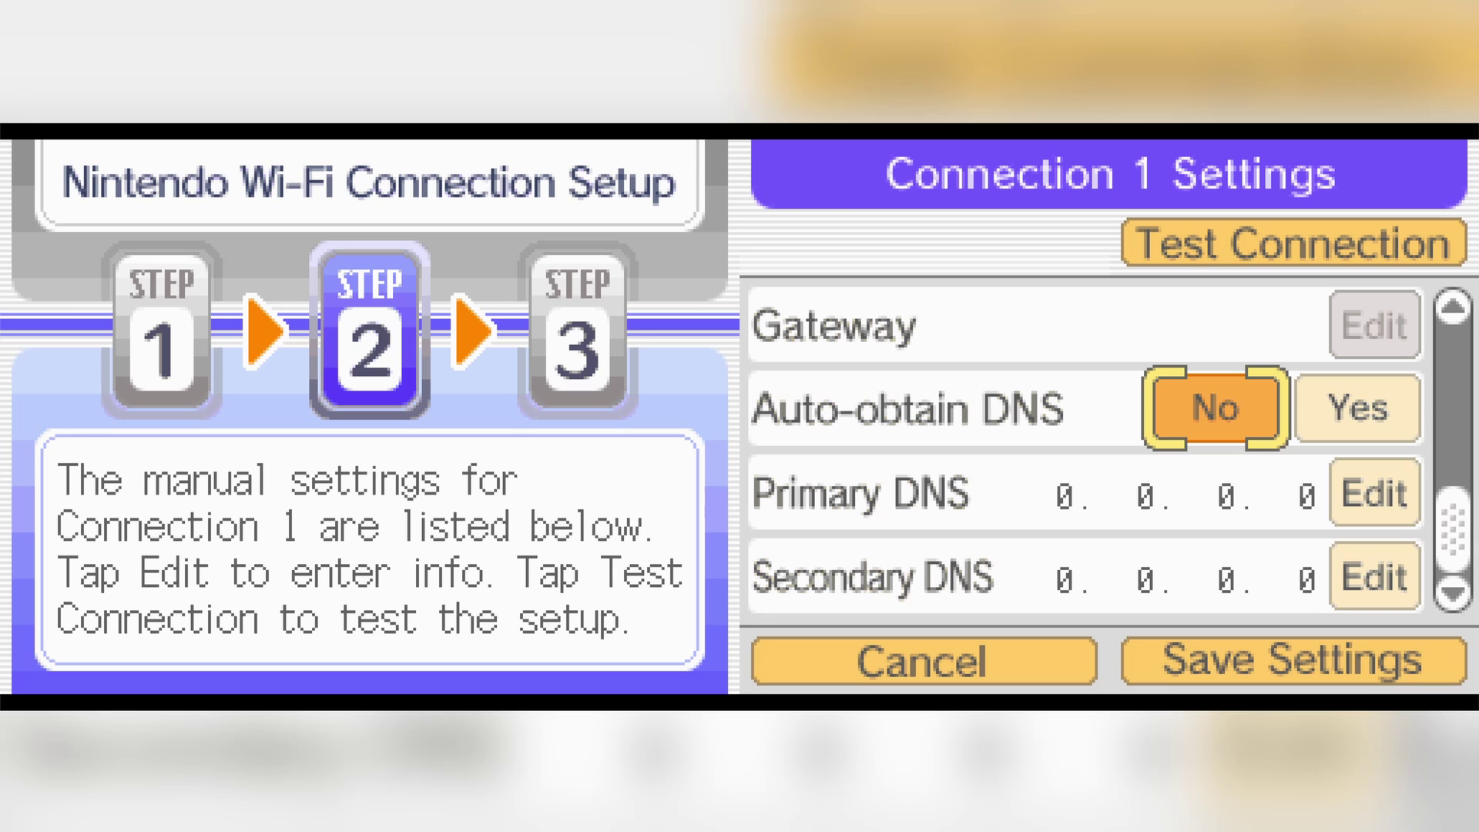